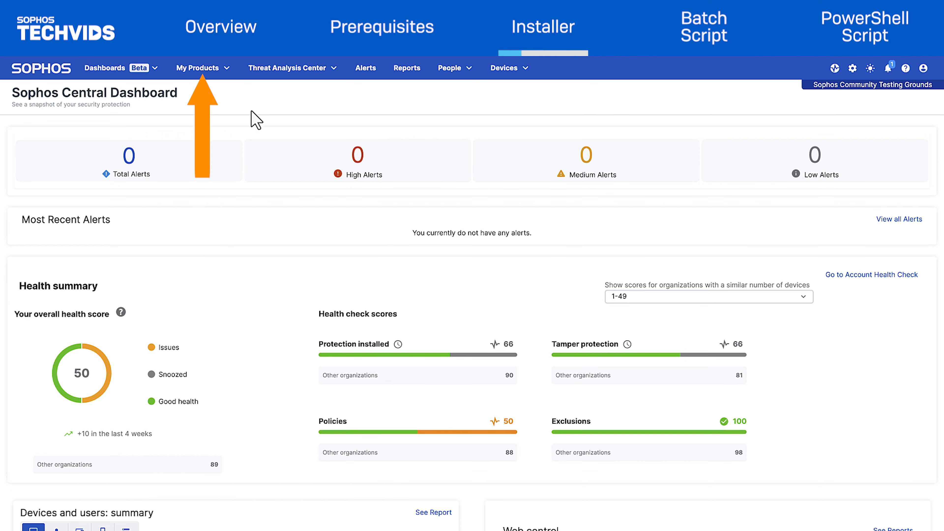
Copy the Download Complete Windows Installer link address from Sophos Central's Endpoint installers page
left_click(225, 68)
mouse_move(290, 101)
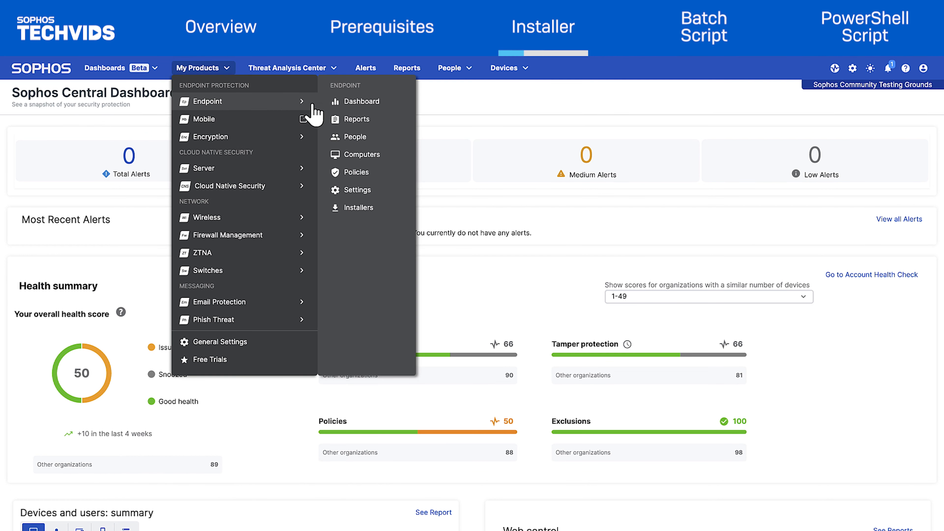
left_click(389, 208)
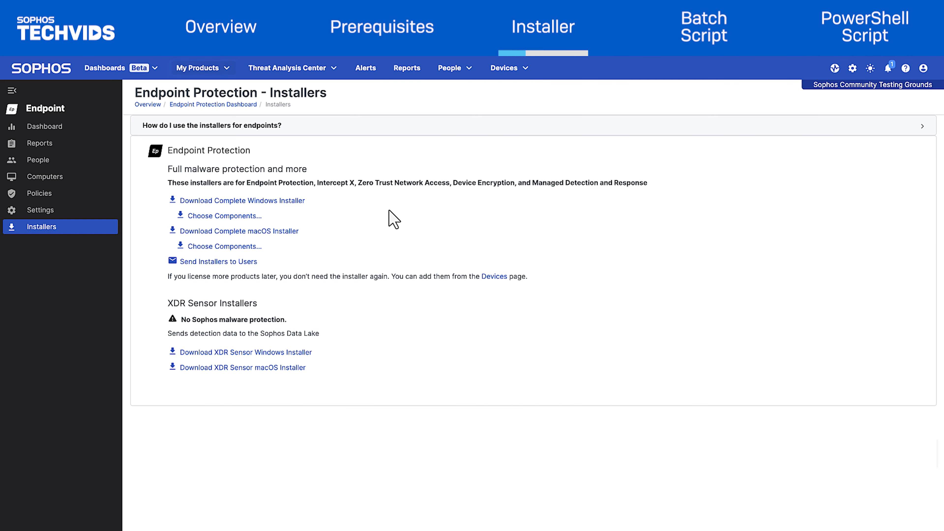
right_click(301, 203)
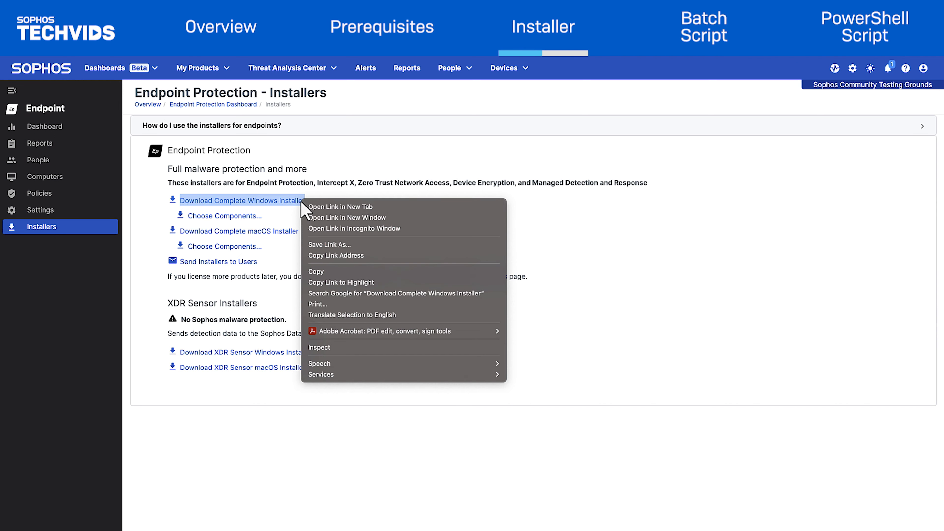
left_click(433, 258)
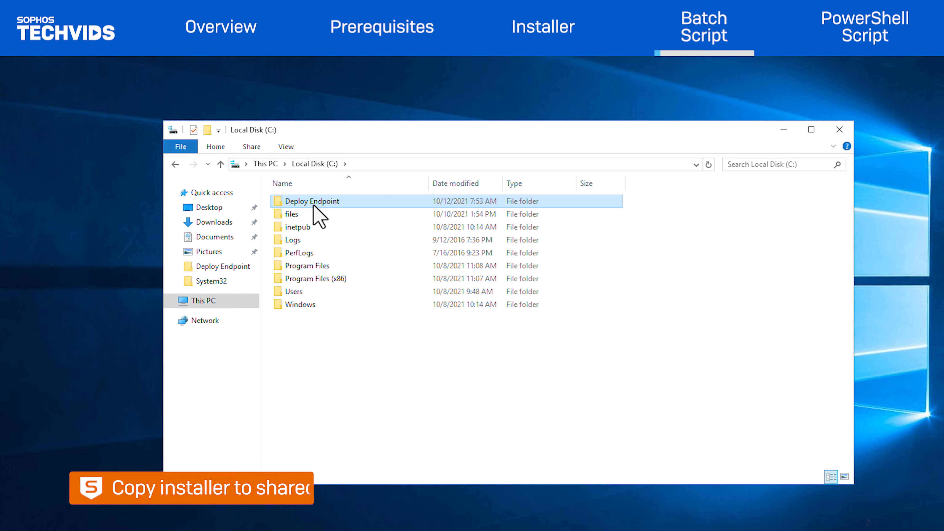
Share the Deploy Endpoint folder through Advanced Sharing, giving Everyone Full Control
right_click(314, 205)
left_click(353, 425)
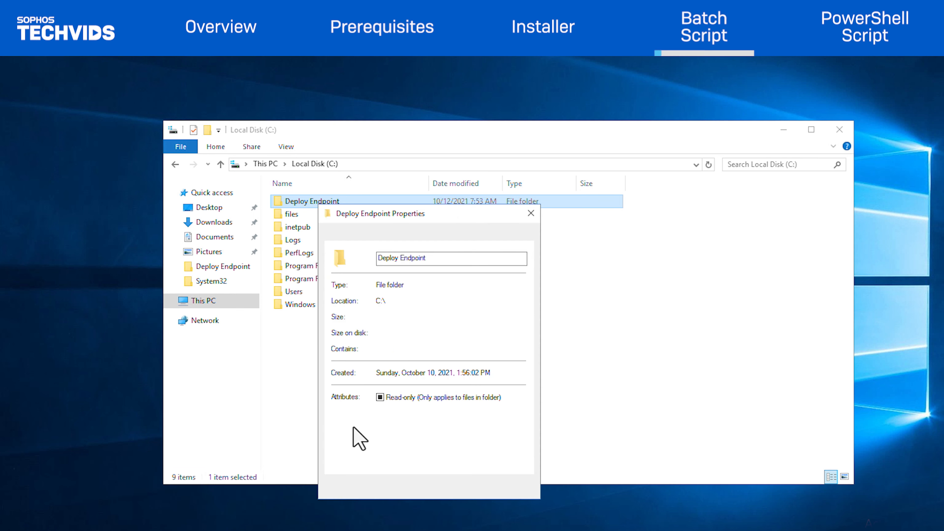
left_click(368, 235)
left_click(364, 382)
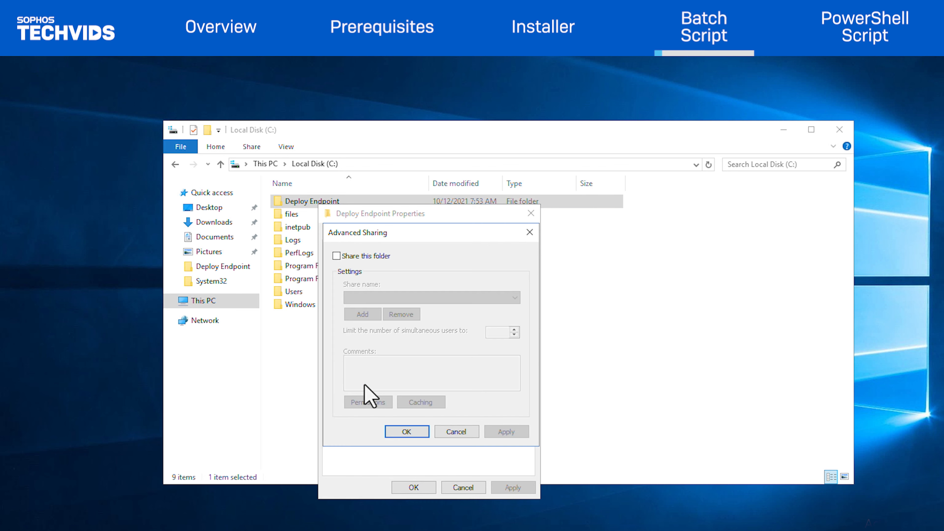
left_click(336, 256)
left_click(363, 403)
left_click(480, 390)
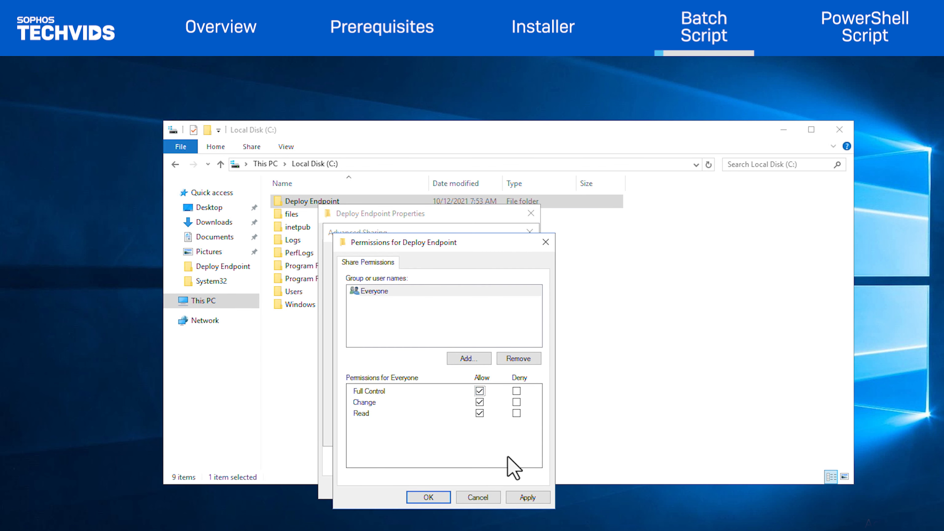
left_click(440, 498)
left_click(415, 433)
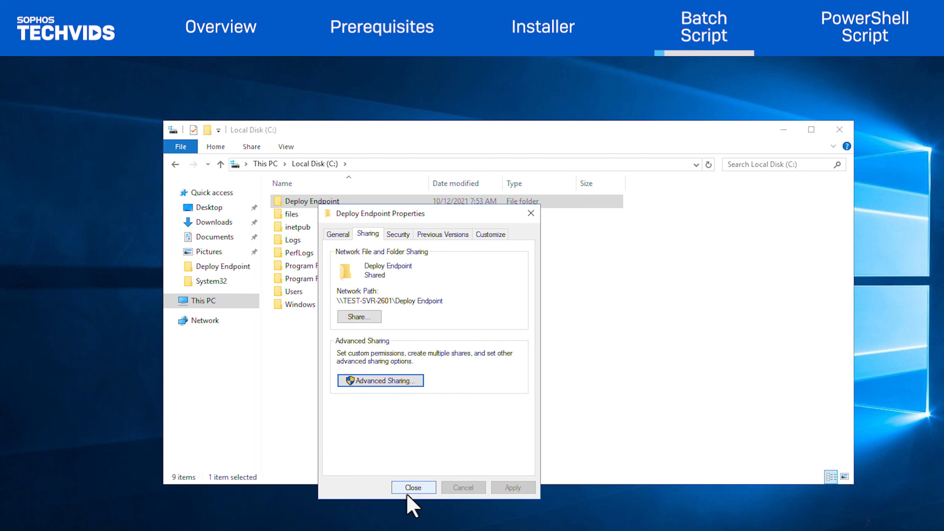
left_click(412, 488)
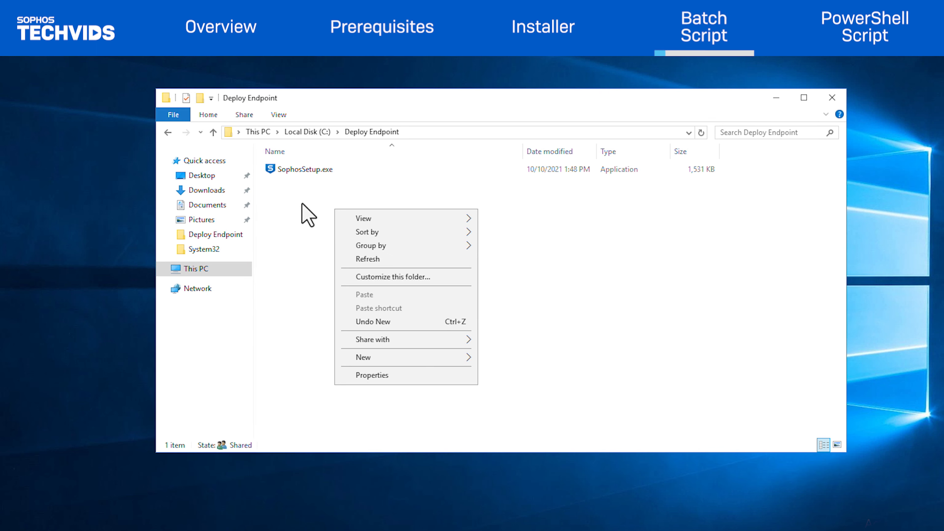
Create a new text document in Deploy Endpoint and paste the batch install script into it
mouse_move(460, 359)
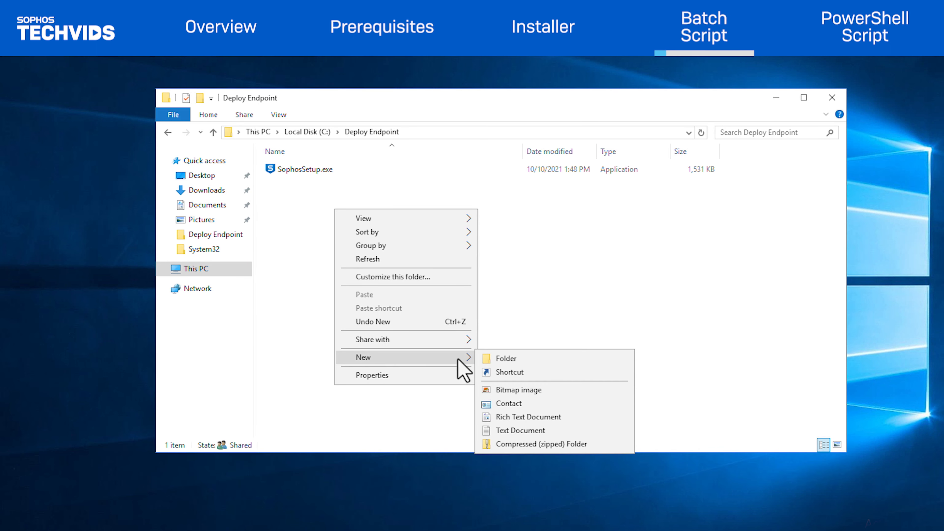
left_click(497, 428)
key("Return")
key("Return")
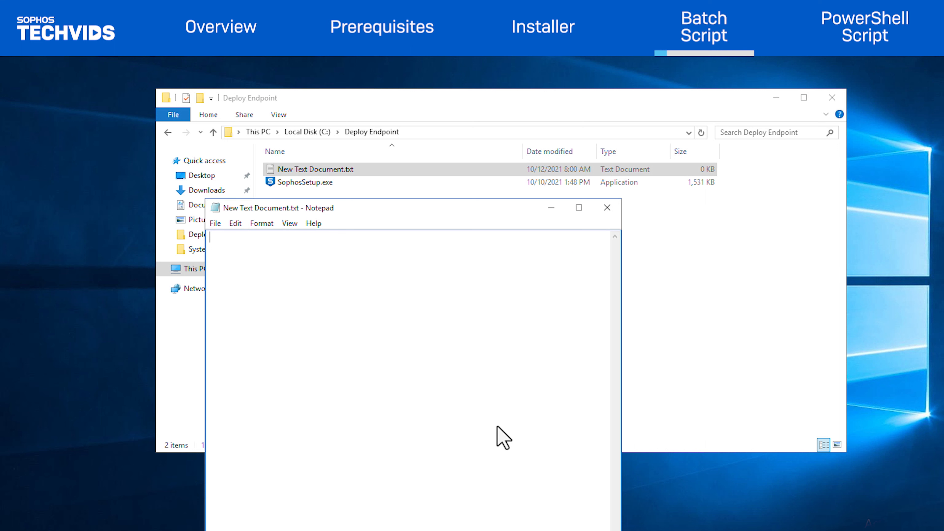
key("ctrl+v")
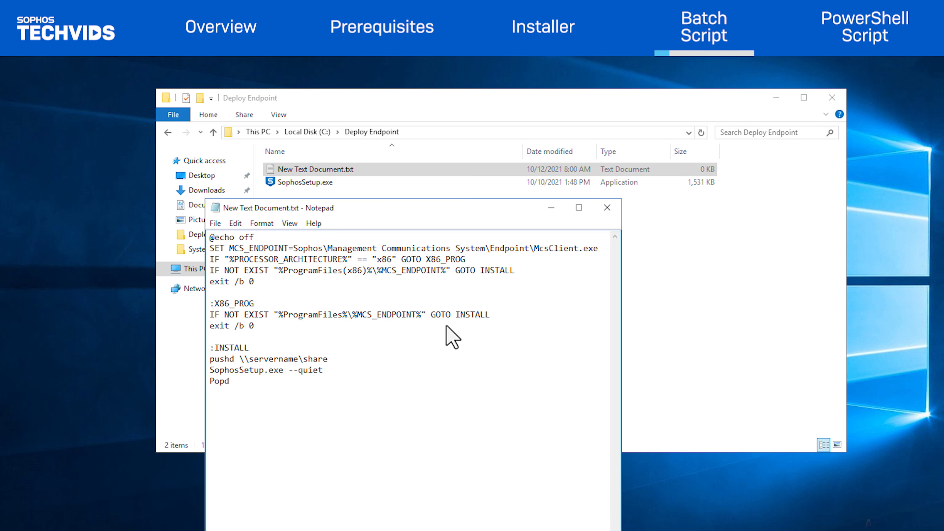
Replace \\servername\share on the pushd line with the share path \\TEST-SVR-2601\Deploy Endpoint
left_click(308, 132)
key("alt+Return")
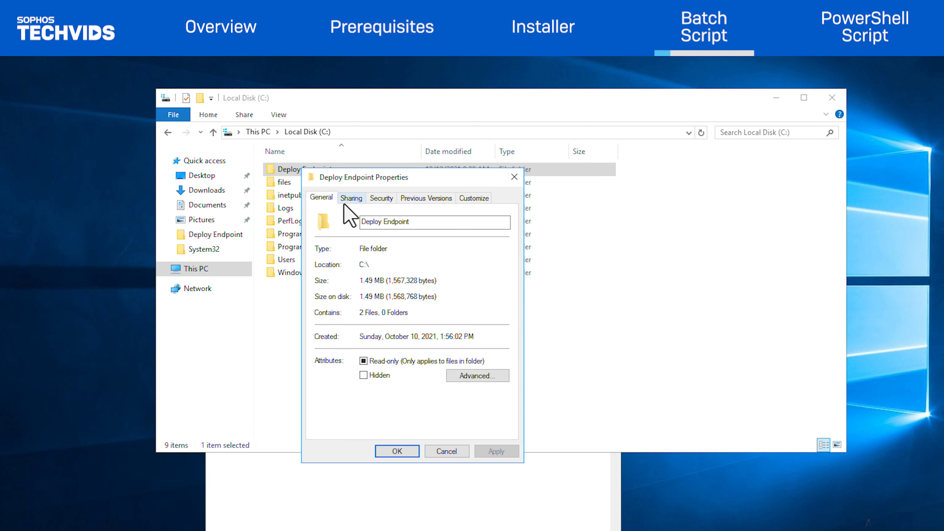
left_click(351, 197)
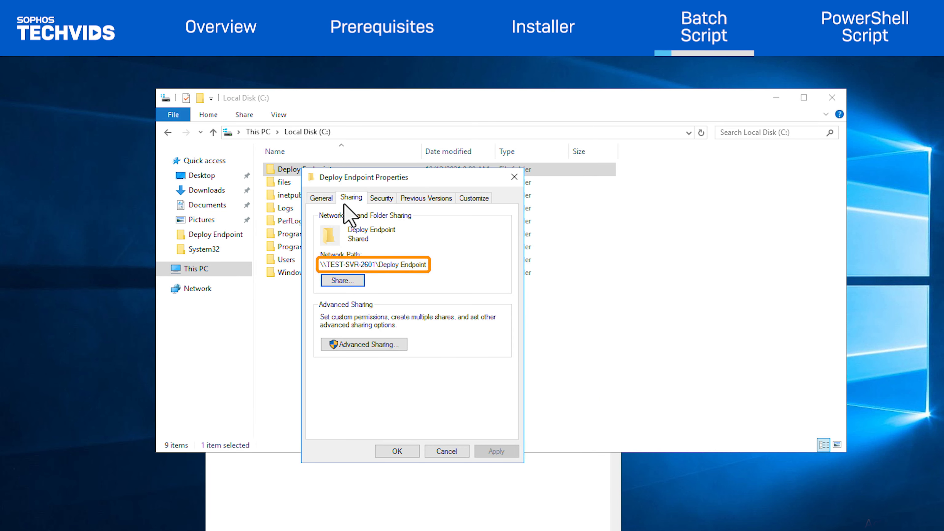
triple_click(357, 267)
key("ctrl+c")
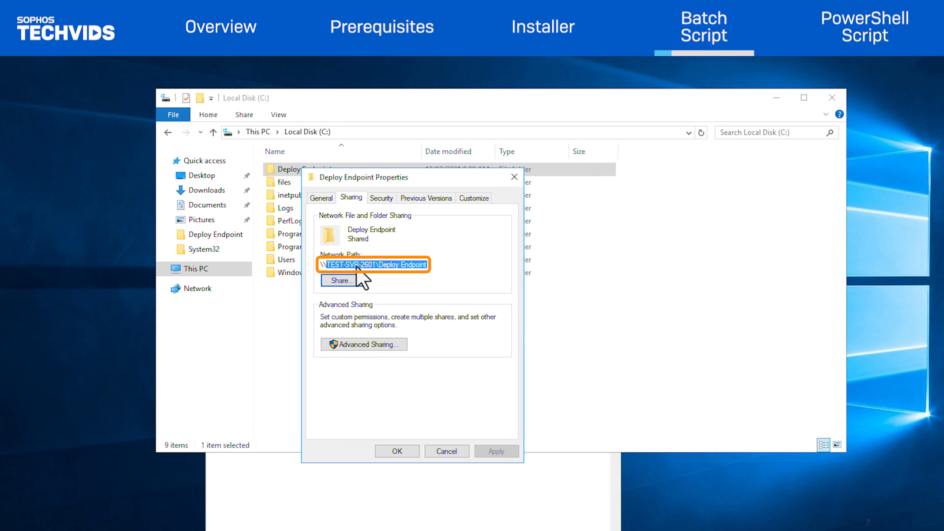
left_click(397, 458)
left_click(395, 459)
left_click_drag(329, 363, 241, 360)
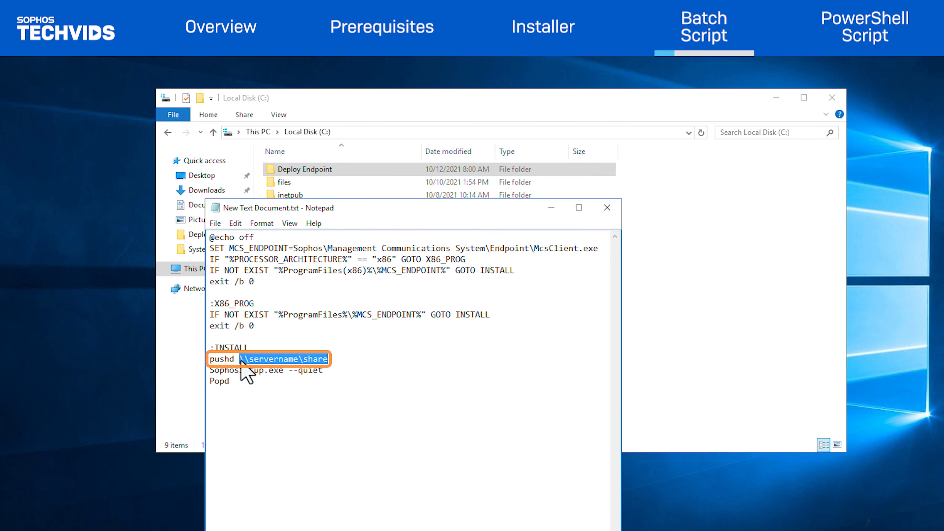
key("ctrl+v")
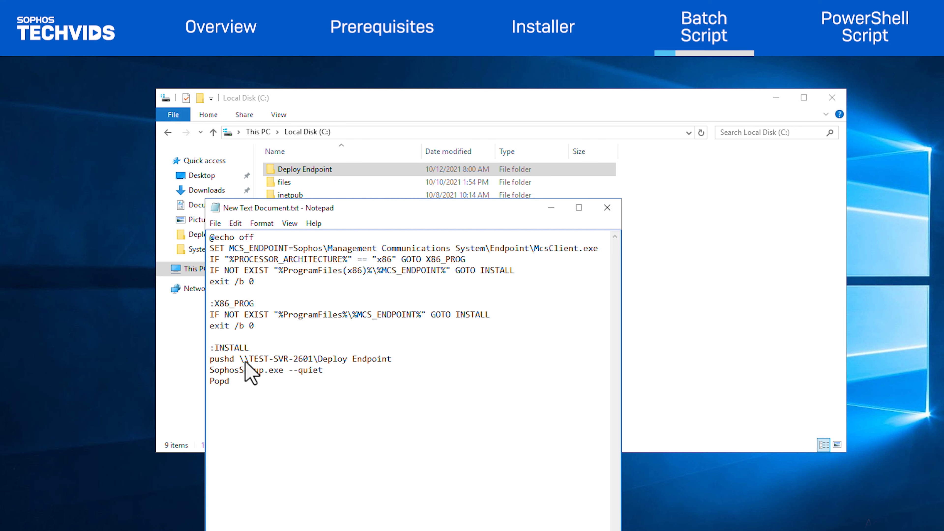
Save the script as SophosCentralEndpointInstall.bat in Deploy Endpoint
key("ctrl+shift+s")
type("SophosC")
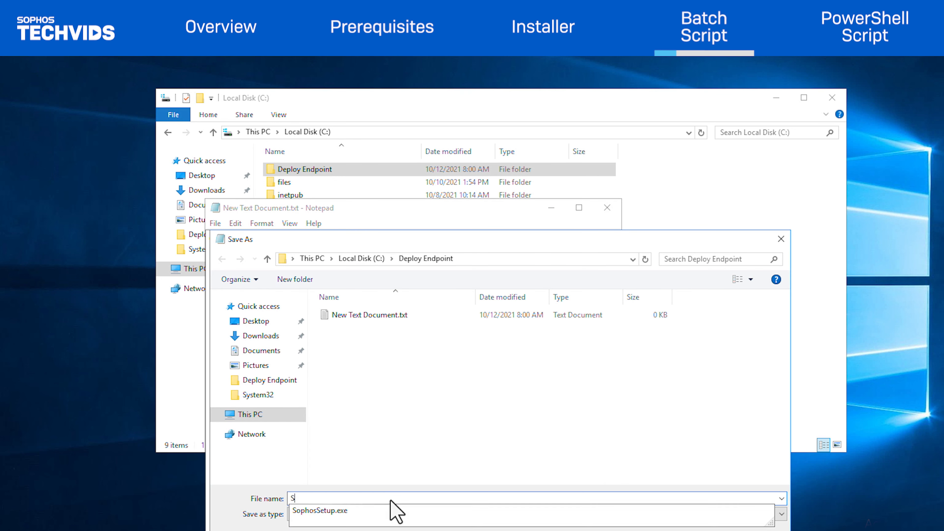
type("entralEn")
type("dpointInstall.bat")
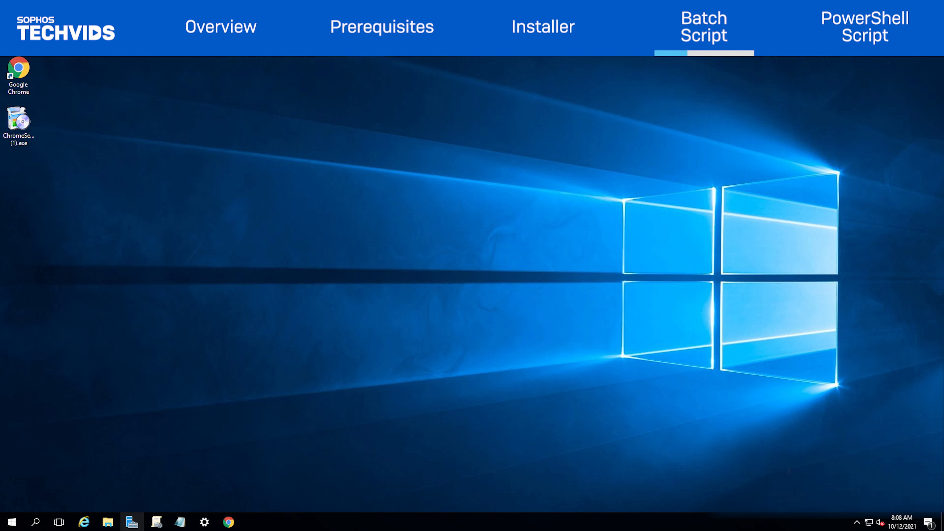
Launch Group Policy Management by running gpmc.msc
key("super+r")
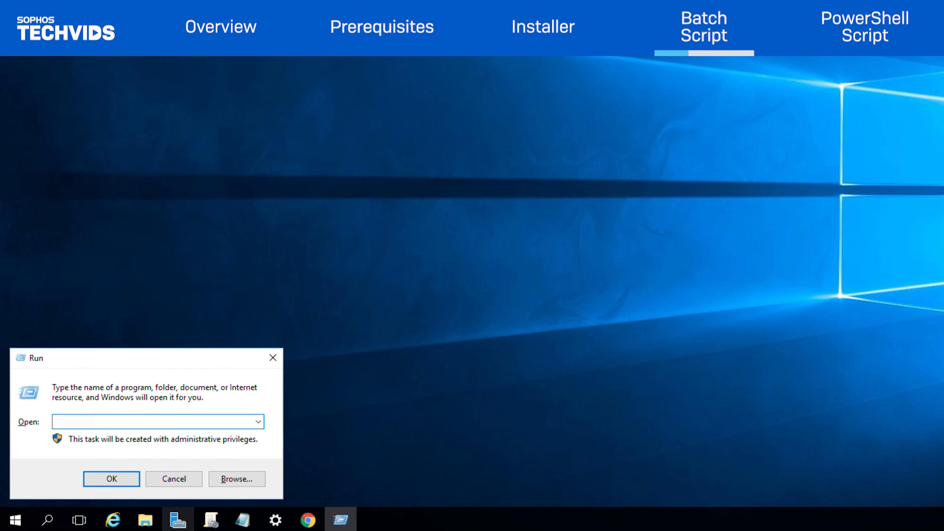
type("gpmc.msc")
left_click(113, 481)
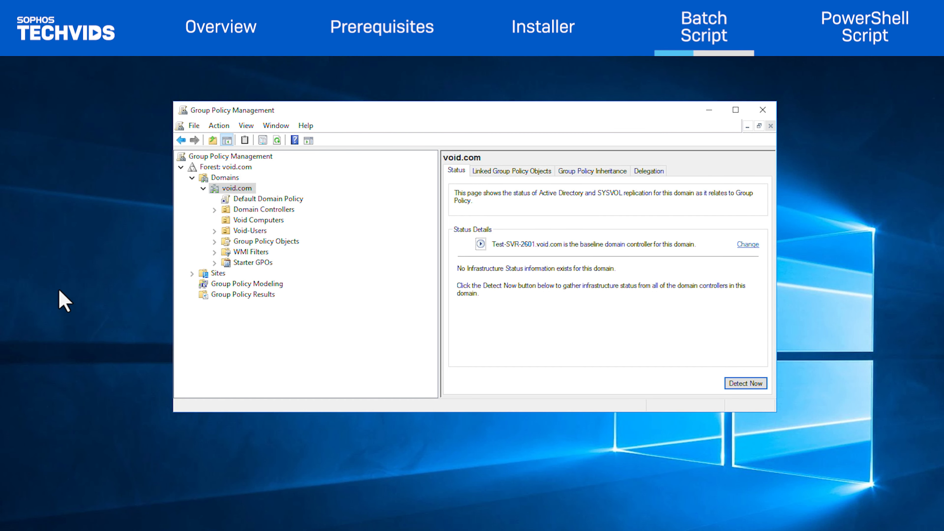
Create 'Sophos Central Windows Endpoint Deployment Policy' as a new GPO linked to Void Computers
left_click(251, 221)
right_click(253, 219)
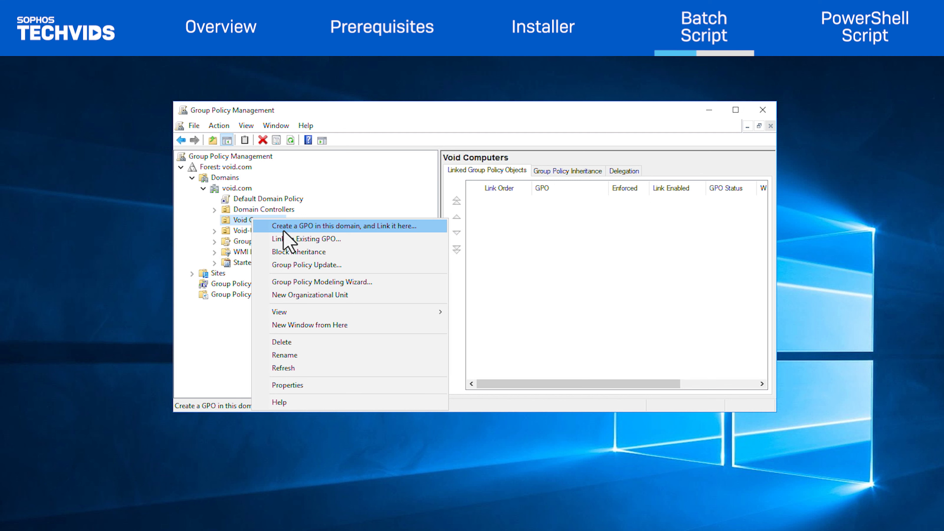
left_click(284, 230)
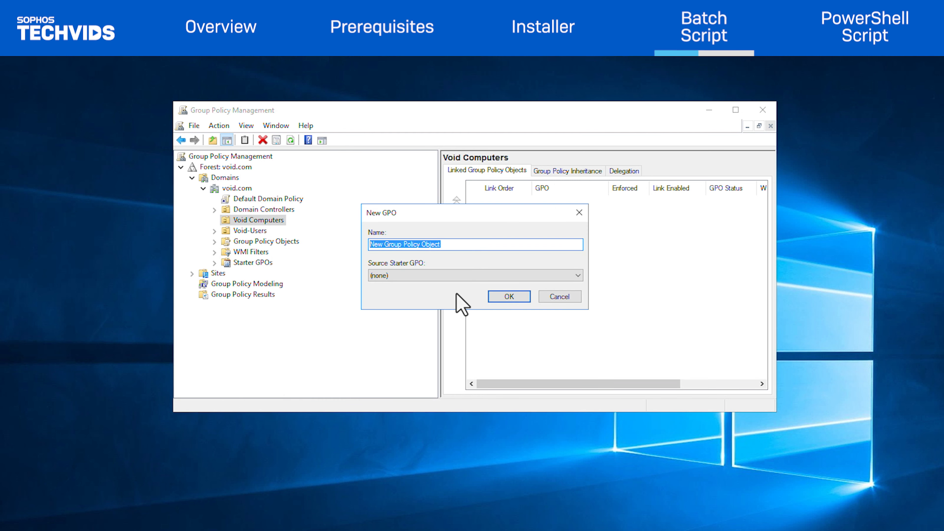
type("Sophos Central Windows Endpoint Deployment Policy")
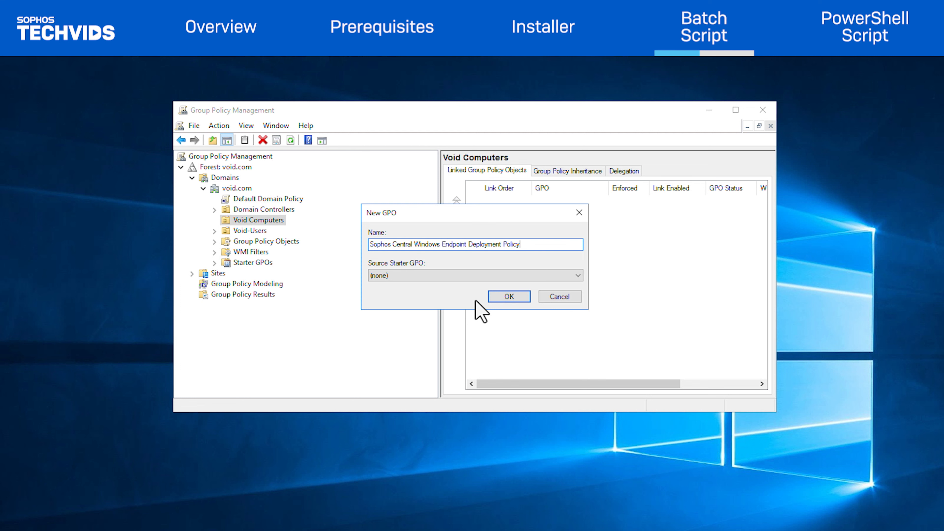
left_click(517, 302)
left_click(287, 232)
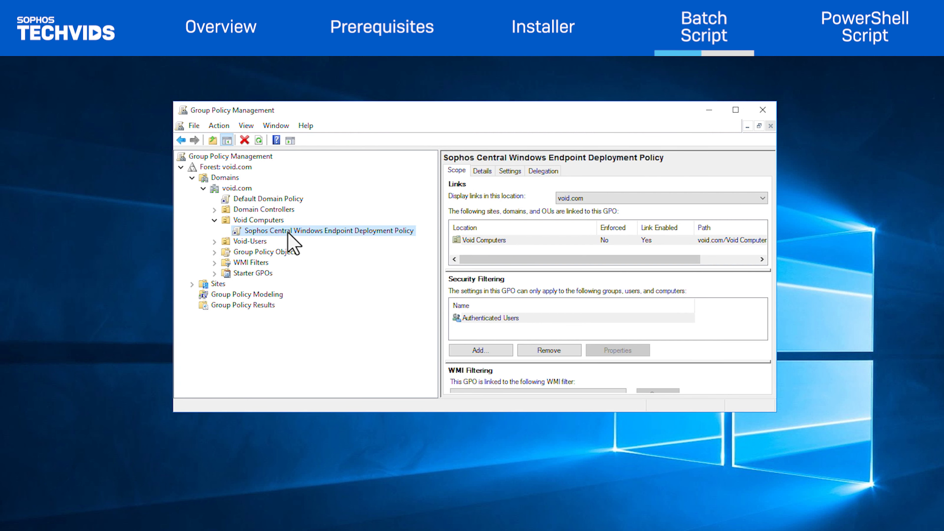
Edit the Sophos GPO, open Computer Configuration's Startup script properties, and show its SysVol Startup folder
right_click(288, 233)
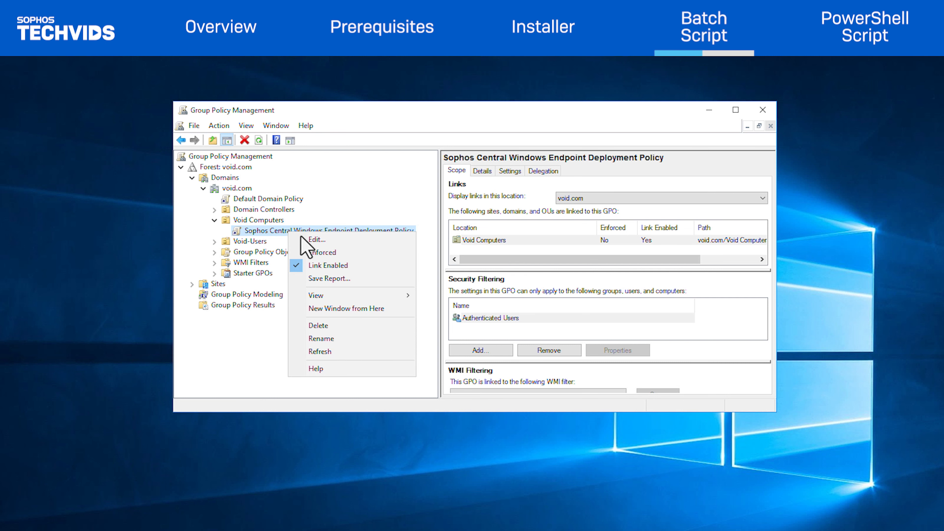
left_click(314, 241)
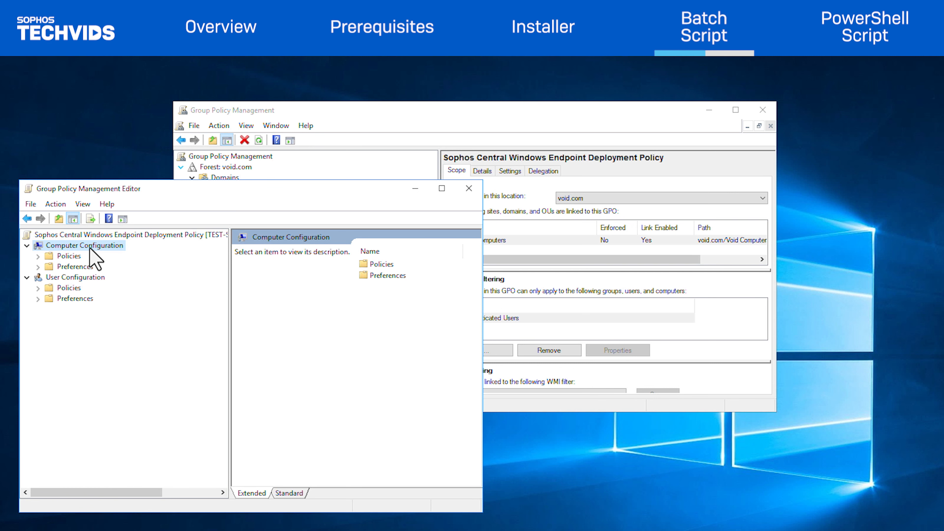
left_click(85, 258)
double_click(85, 257)
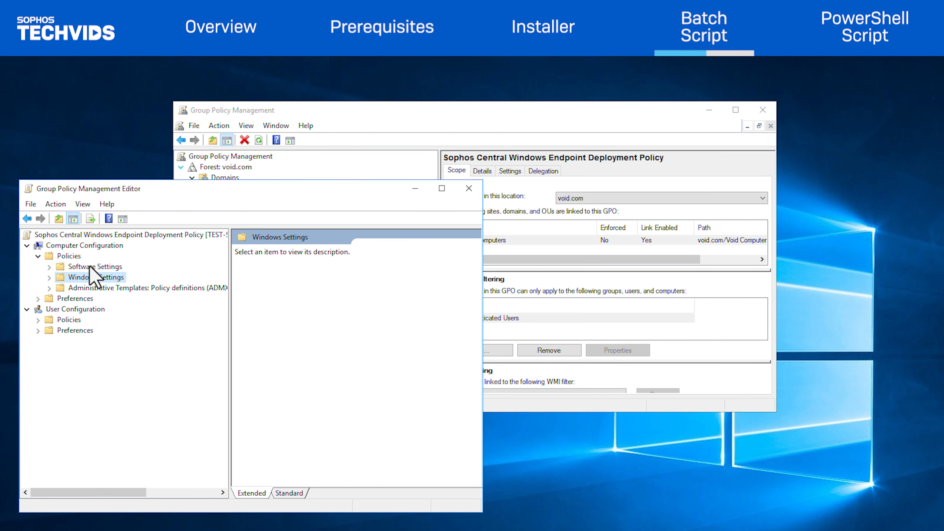
double_click(94, 277)
left_click(95, 300)
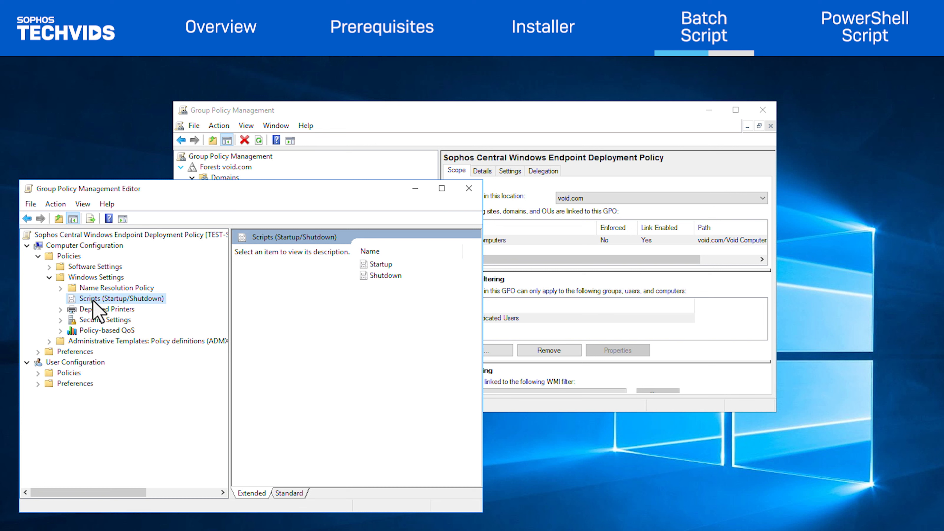
double_click(363, 266)
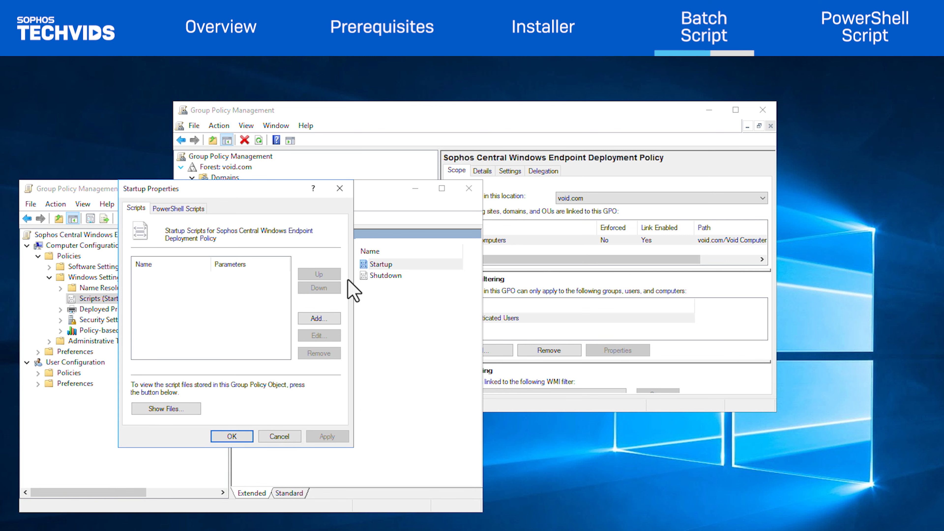
left_click(182, 409)
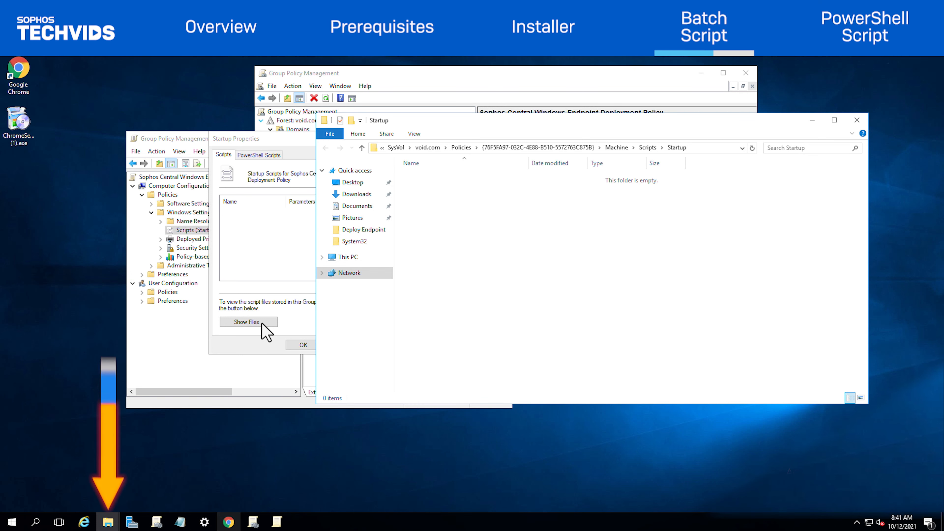
Copy SophosCloudEndpointInstall.bat from Deploy Endpoint into the GPO's Startup scripts folder
mouse_move(108, 522)
left_click(77, 495)
right_click(373, 193)
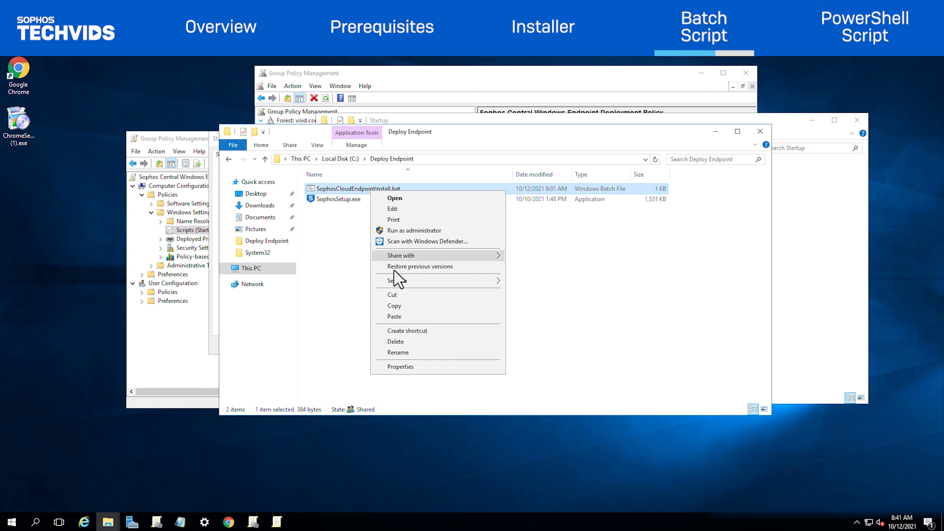
left_click(394, 306)
left_click(812, 276)
right_click(521, 224)
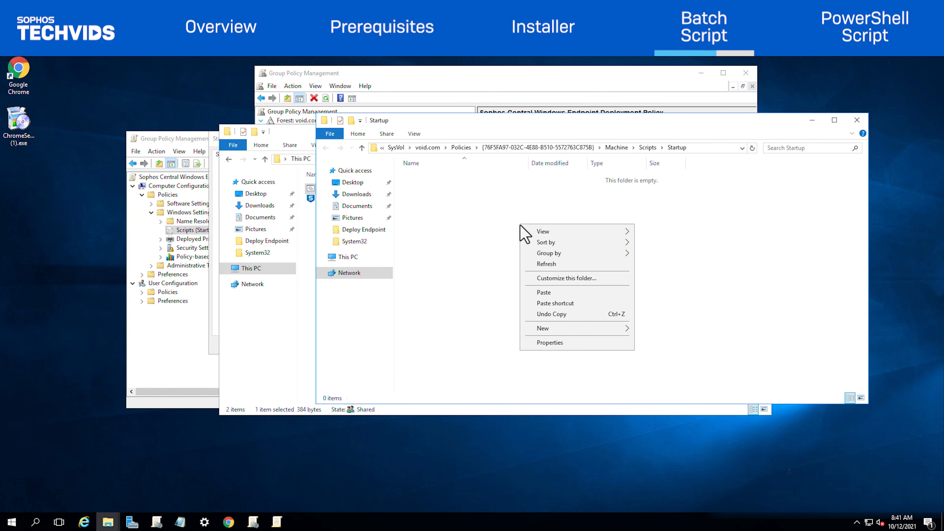
left_click(543, 293)
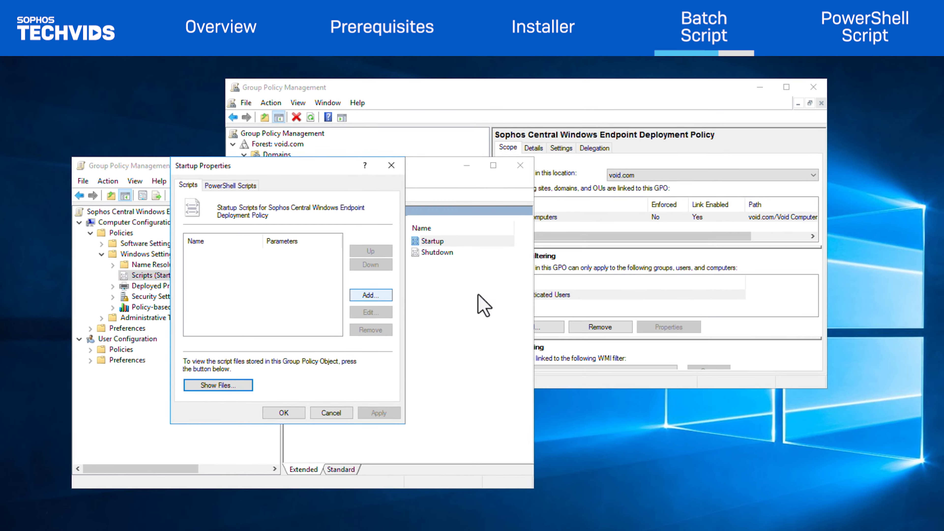
Add SophosCloudEndpointInstall.bat as the GPO's startup script and apply the change
left_click(376, 247)
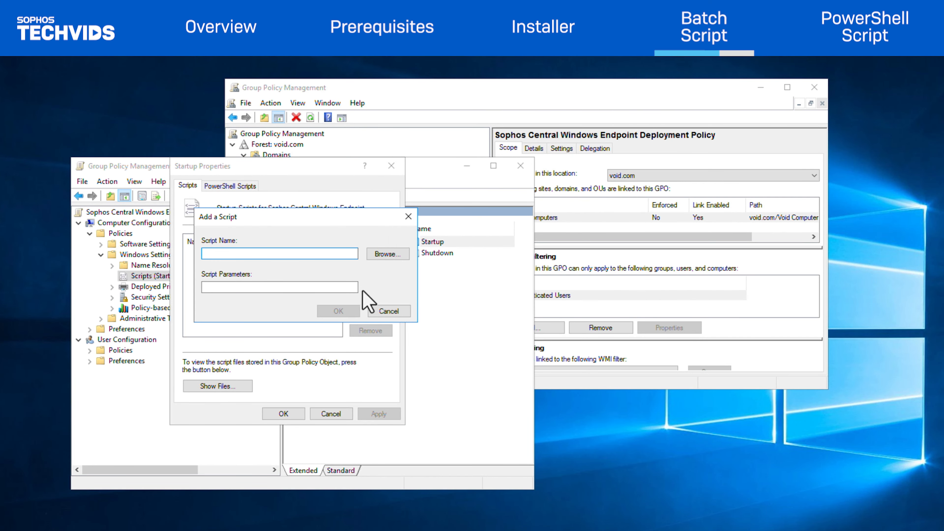
left_click(383, 254)
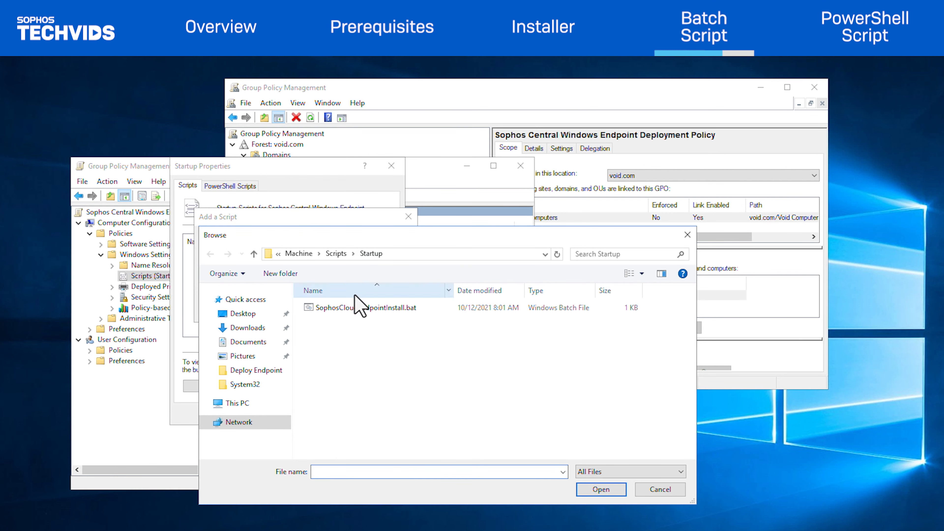
left_click(353, 308)
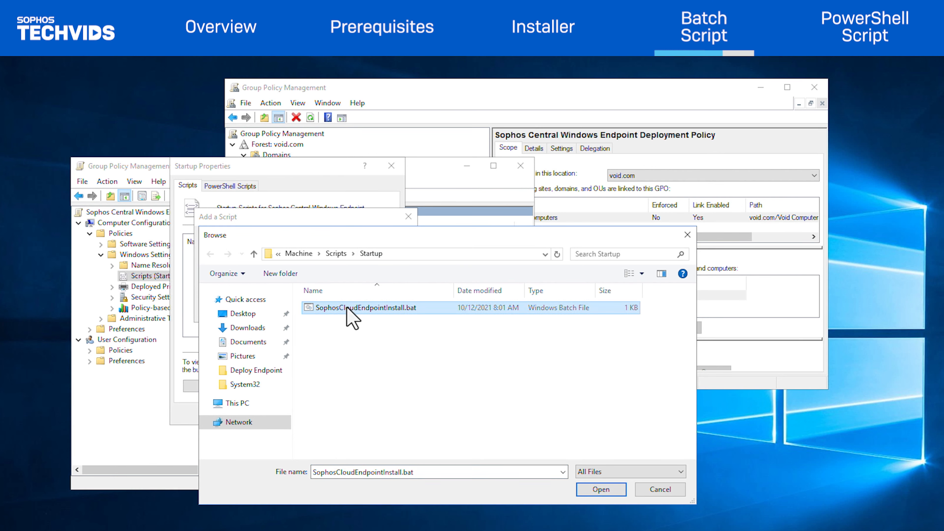
left_click(589, 495)
left_click(335, 313)
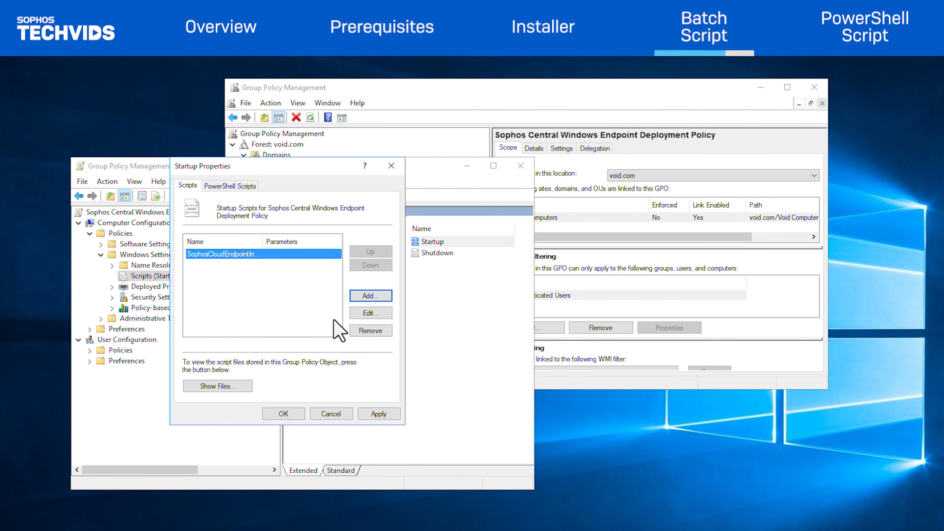
left_click(368, 416)
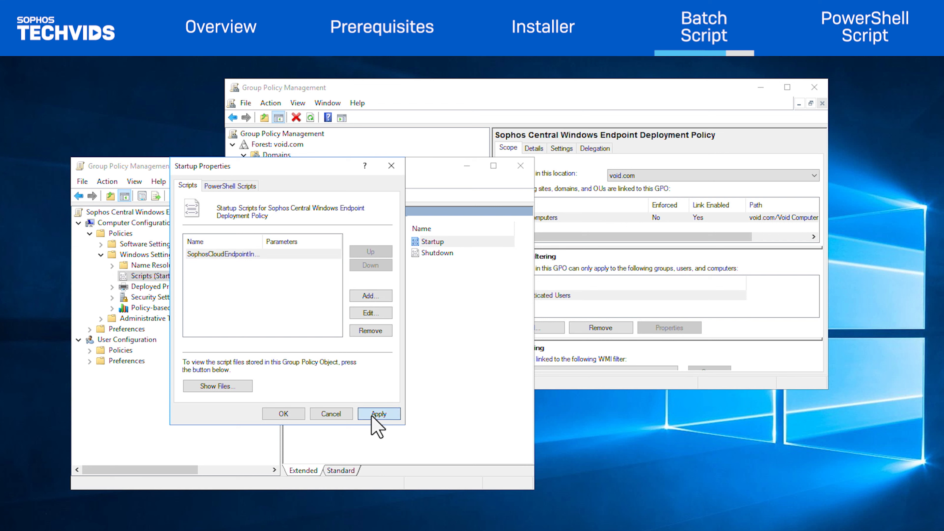
left_click(282, 415)
Review the policy's Void Computers link and Authenticated Users security filtering
key("alt+Tab")
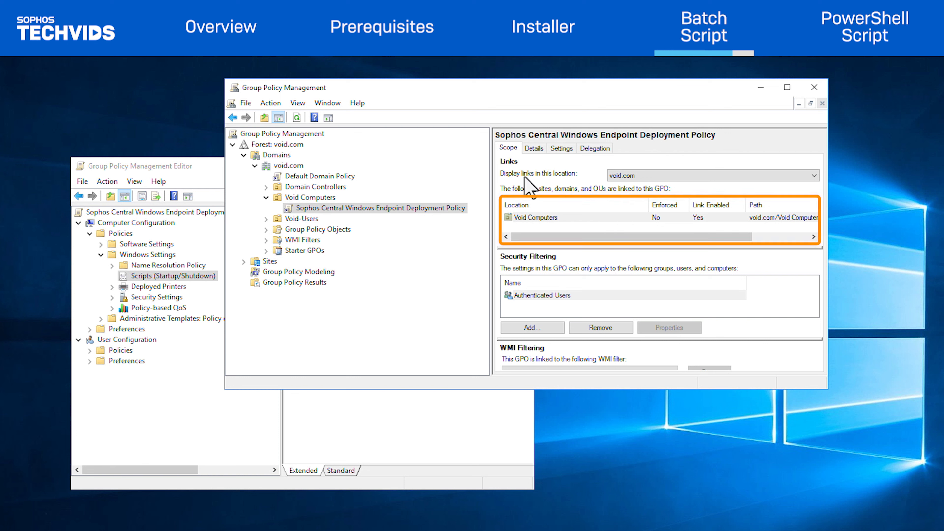
left_click(529, 218)
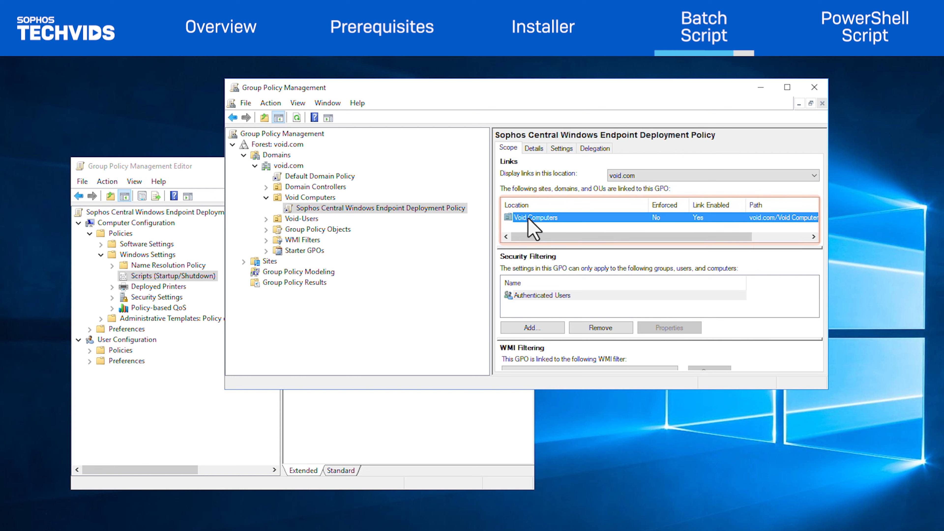
left_click(527, 298)
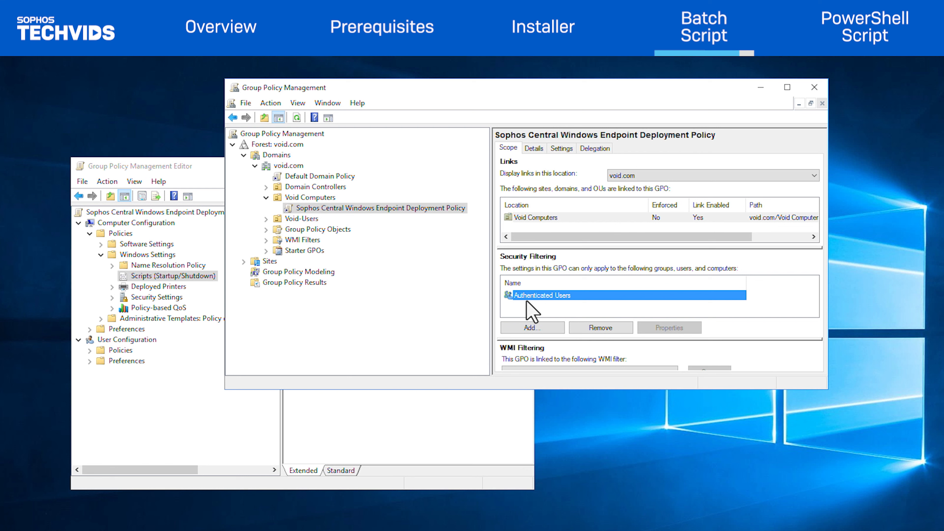
Force a Group Policy Update on the Void Computers OU and close the results
left_click(316, 199)
right_click(317, 199)
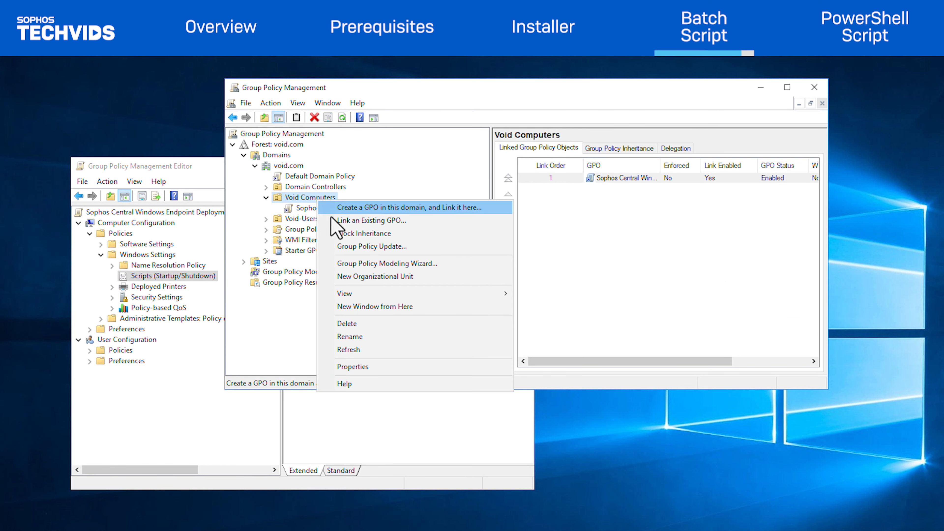
left_click(355, 246)
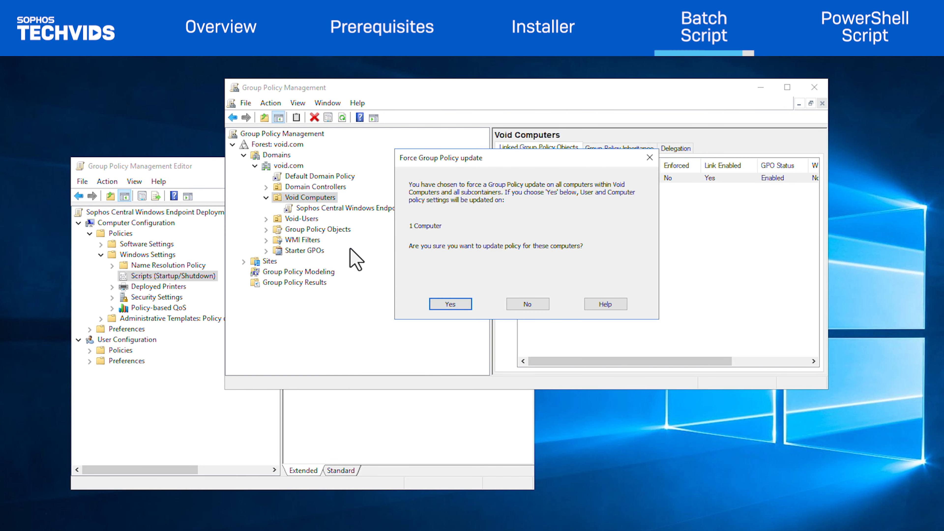
left_click(459, 303)
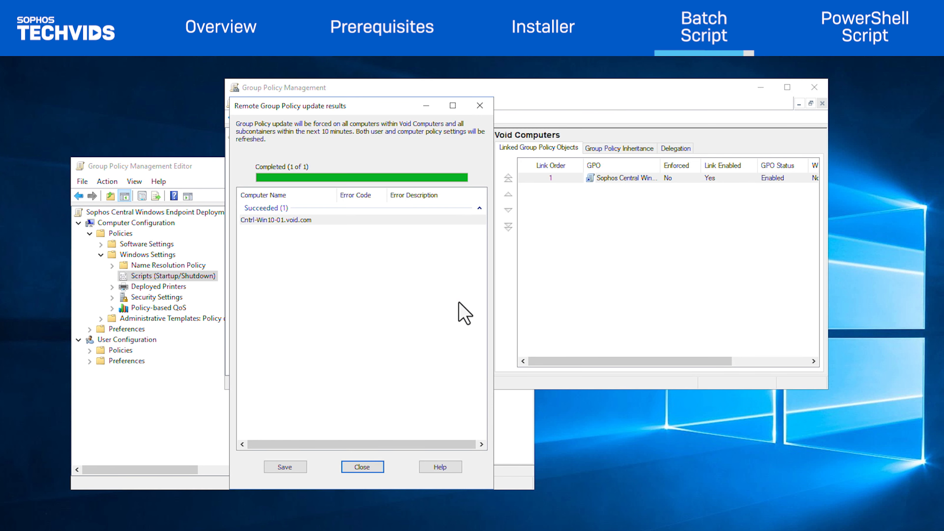
left_click(352, 468)
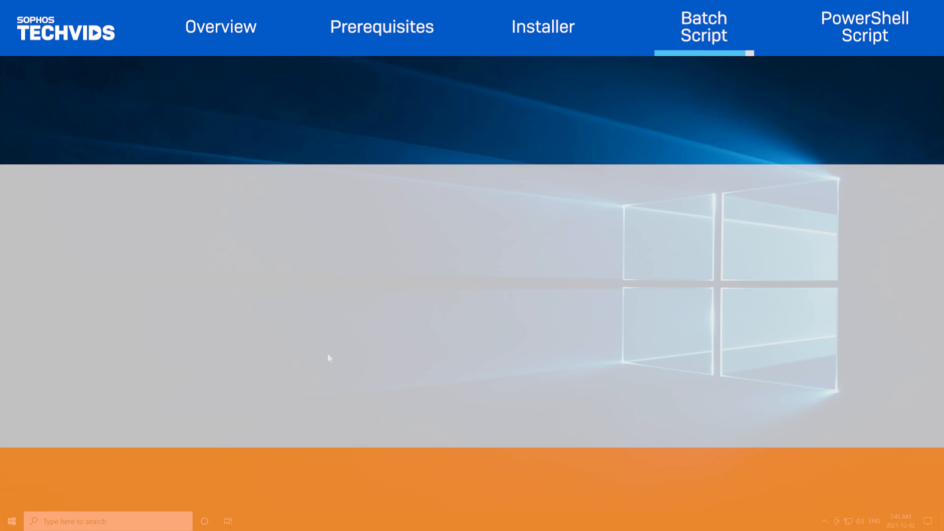
Run gpupdate /force in a Command Prompt opened with administrator rights
key("super")
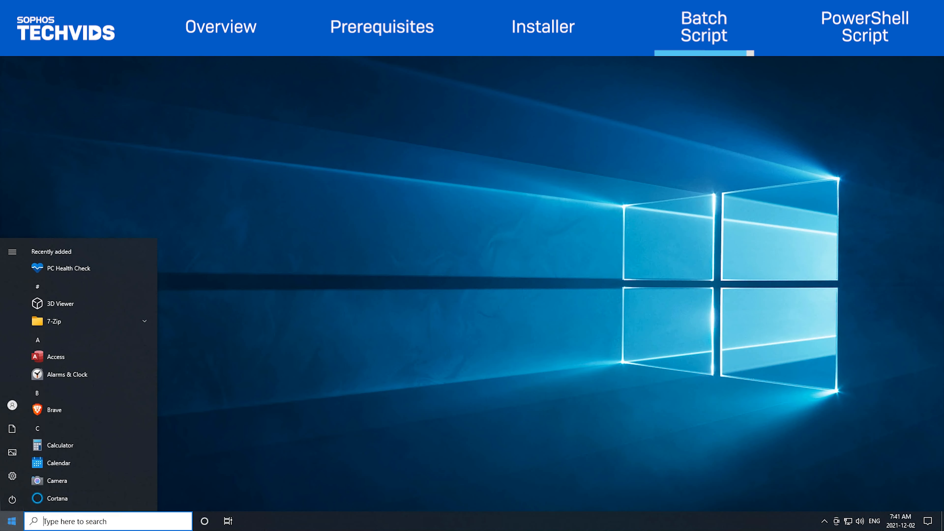
type("cmd")
key("ctrl+shift+Return")
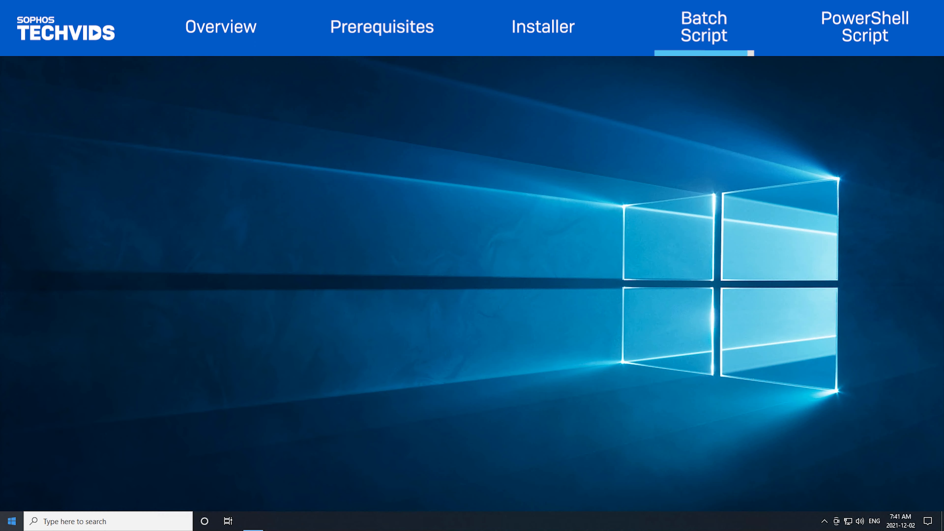
key("Left")
key("Return")
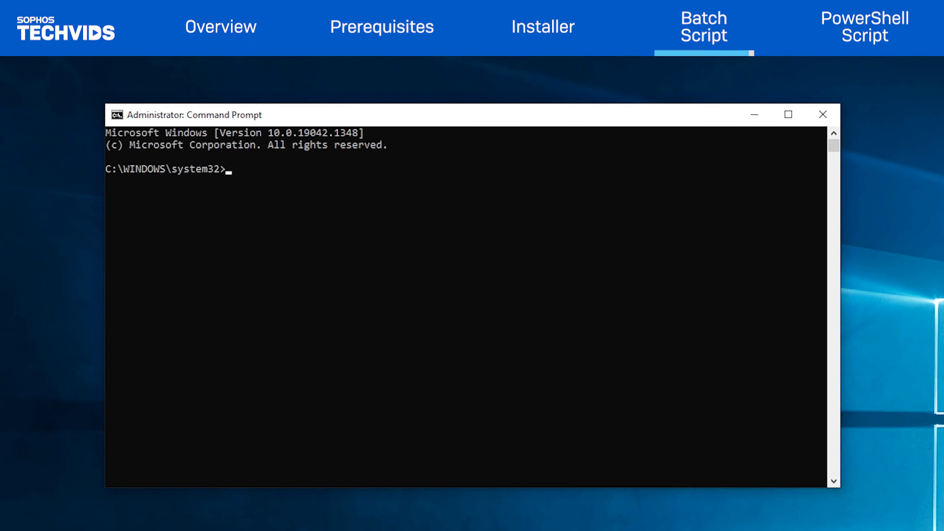
type("gpupdate /force")
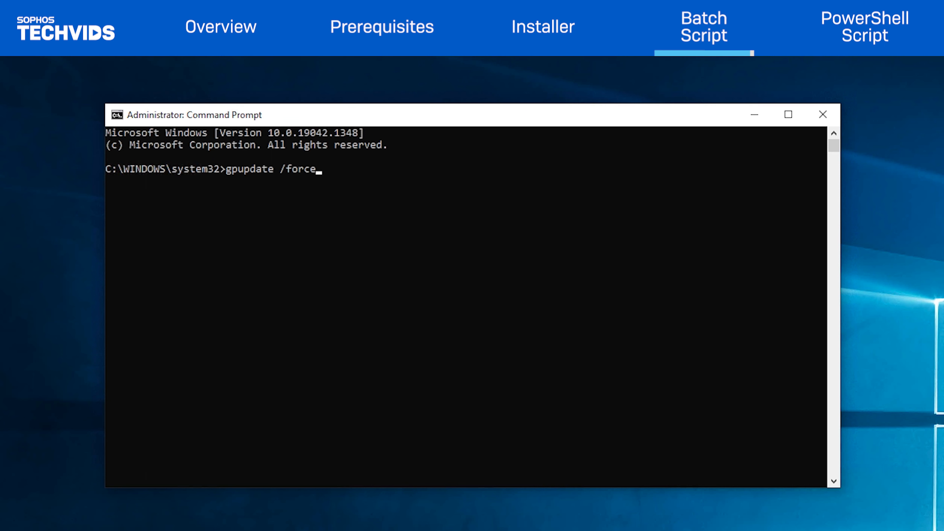
key("Return")
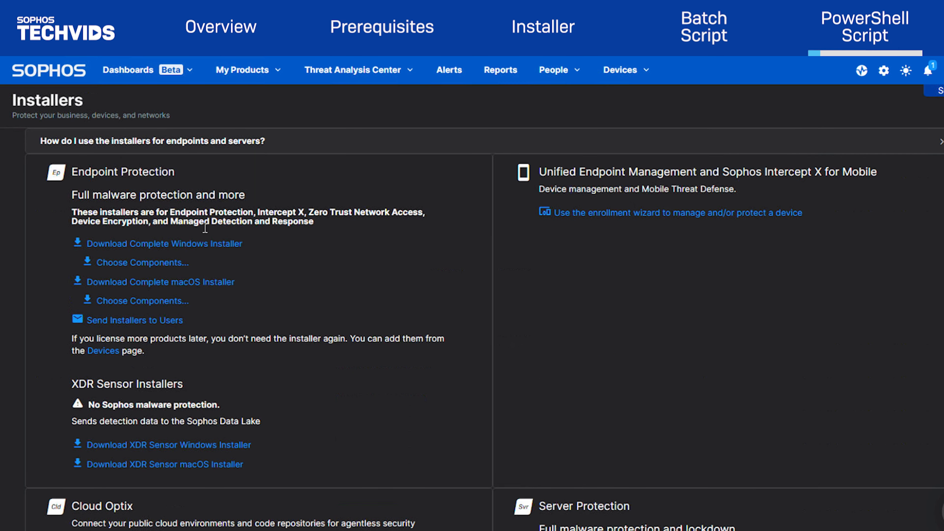
Replace the $InstallerSource placeholder with the copied SophosSetup.exe download link
right_click(170, 243)
left_click(213, 334)
key("alt+Tab")
left_click_drag(200, 158, 340, 158)
type("https://dzr-api-amzn-eu-west-1-9af7.api-upe.p.hmr.sophos.com/api/download/c861c9cfb9c5a1f61e86bcd1d858e1a1/SophosSetup.exe")
Save the script to the Desktop as SophosCentralEndpointInstall.ps1 with All Files type
left_click(110, 125)
left_click(127, 182)
left_click(150, 221)
left_click(227, 360)
type("SophosCentralEndpointInst")
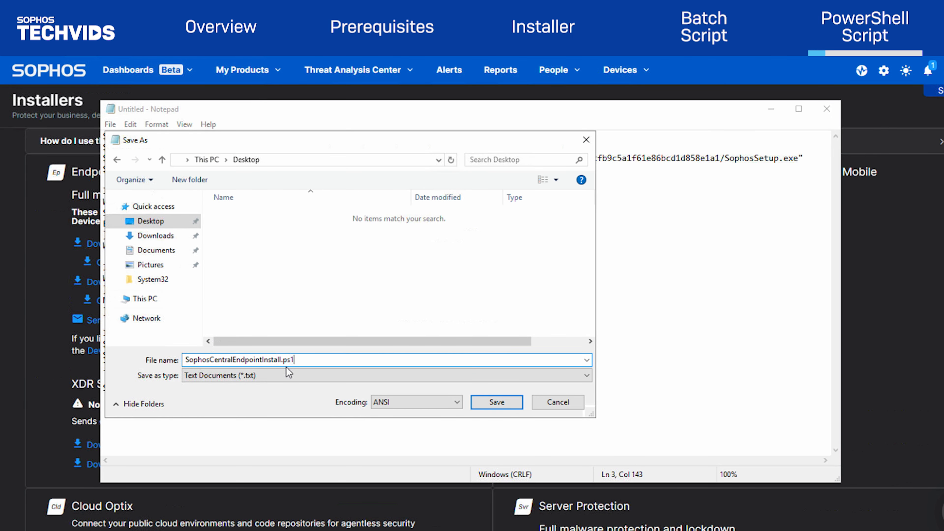
left_click(288, 375)
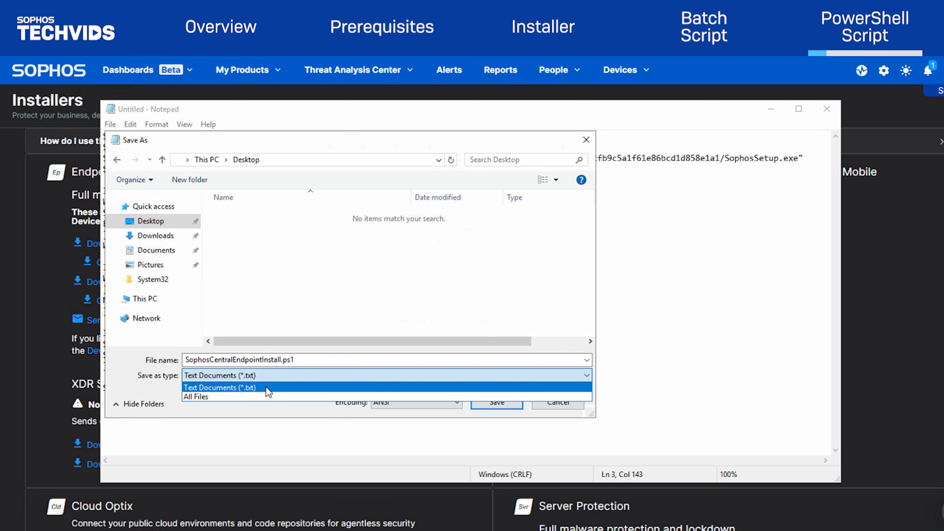
left_click(247, 395)
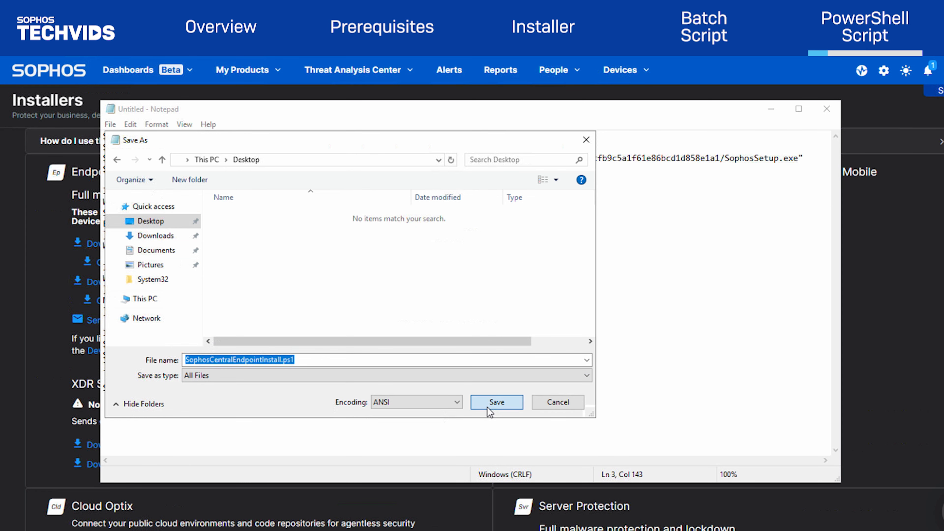
left_click(487, 408)
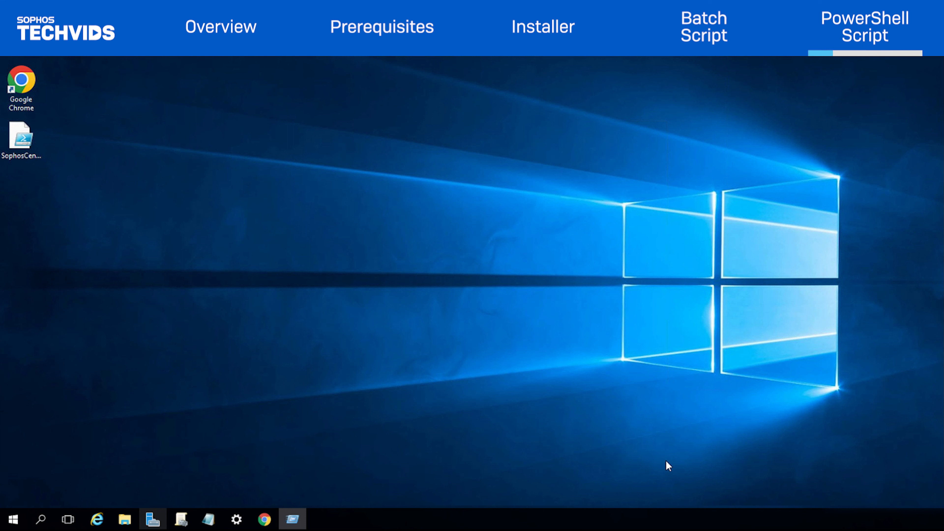
Reopen Group Policy Management by running gpmc.msc from the Run dialog
key("super+r")
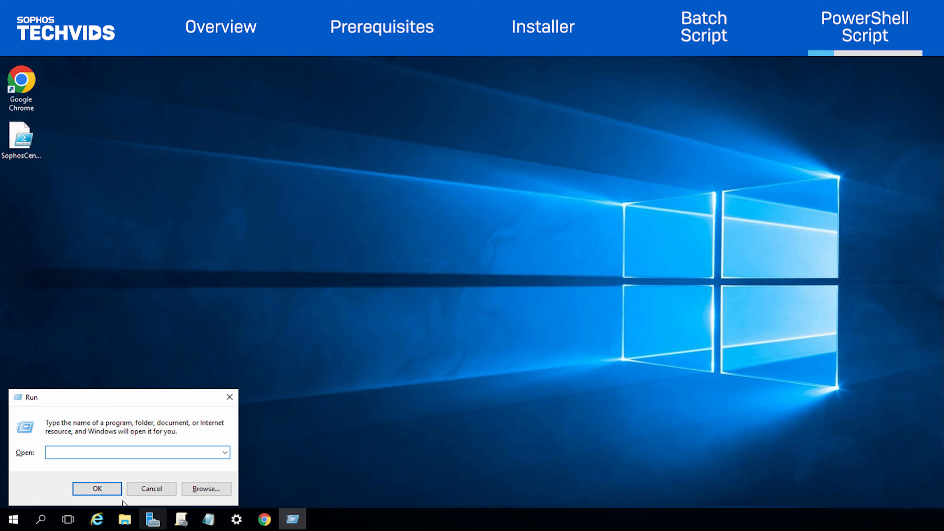
type("gpmc.msc")
key("Return")
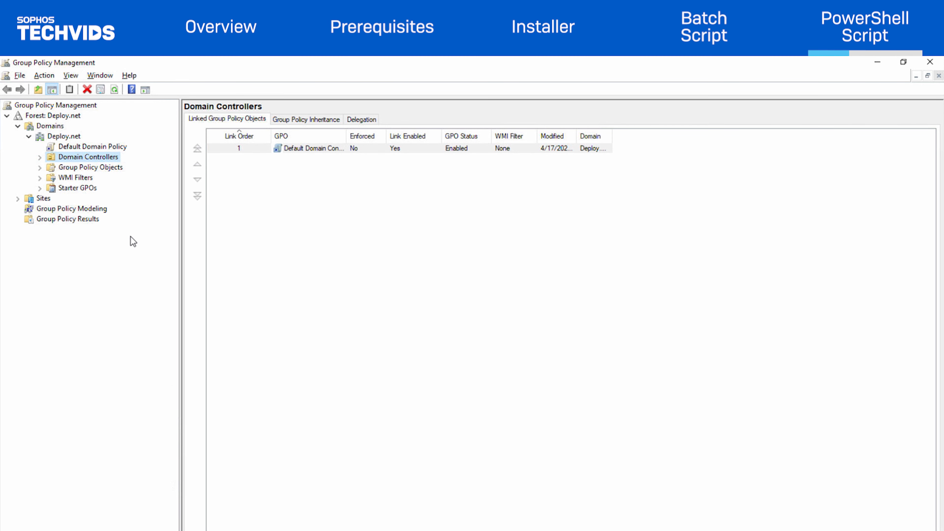
Create a GPO named 'Sophos Central Windows Endpoint Deployment' linked to Domain Controllers
right_click(76, 160)
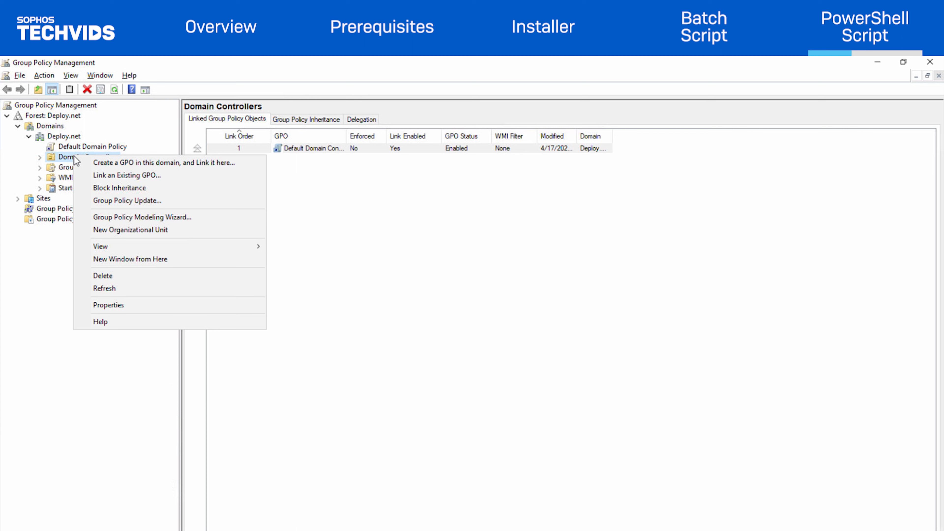
left_click(111, 163)
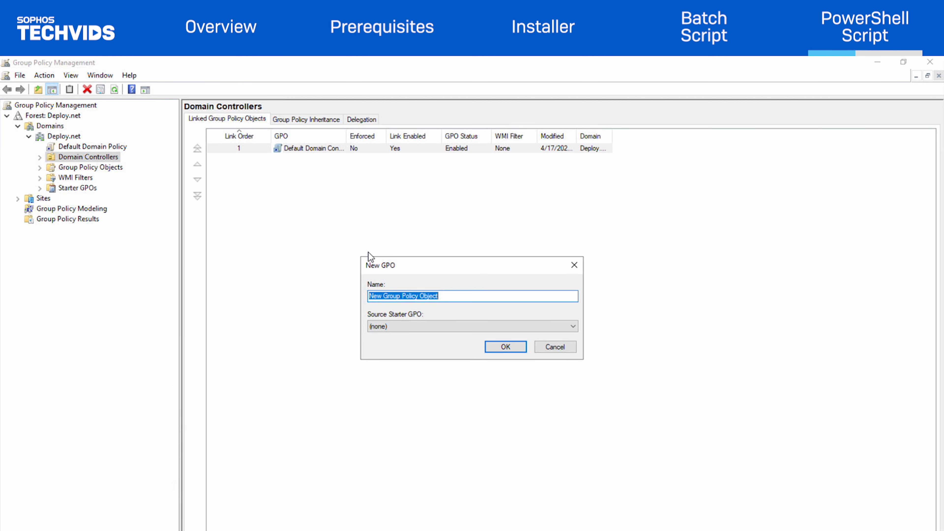
type("Sophos Central Windows Endpoint Deployment")
left_click(502, 348)
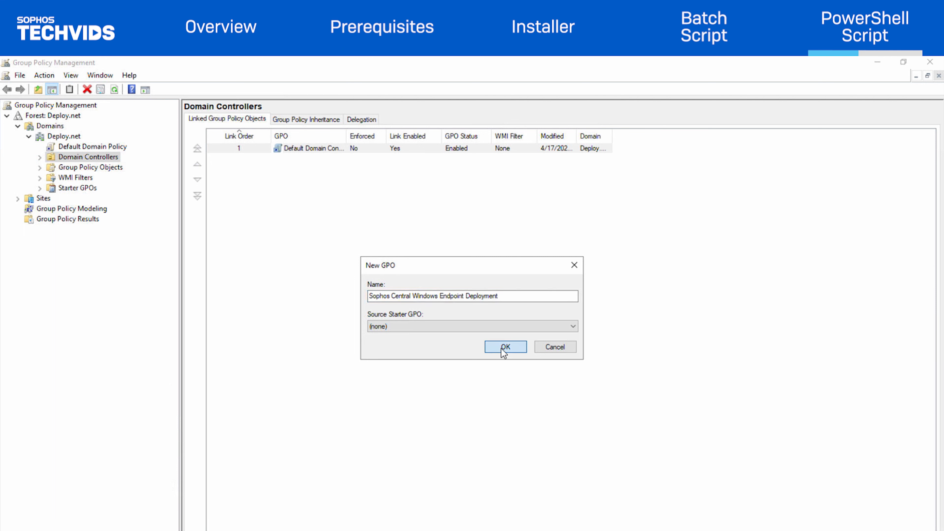
Open the new Sophos deployment GPO link under Domain Controllers in the editor
left_click(39, 158)
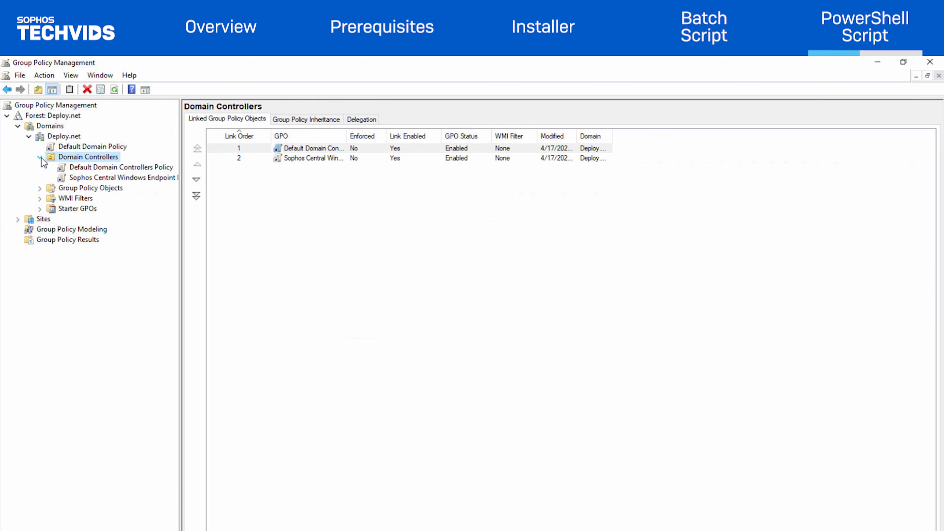
left_click(76, 179)
right_click(95, 180)
left_click(118, 184)
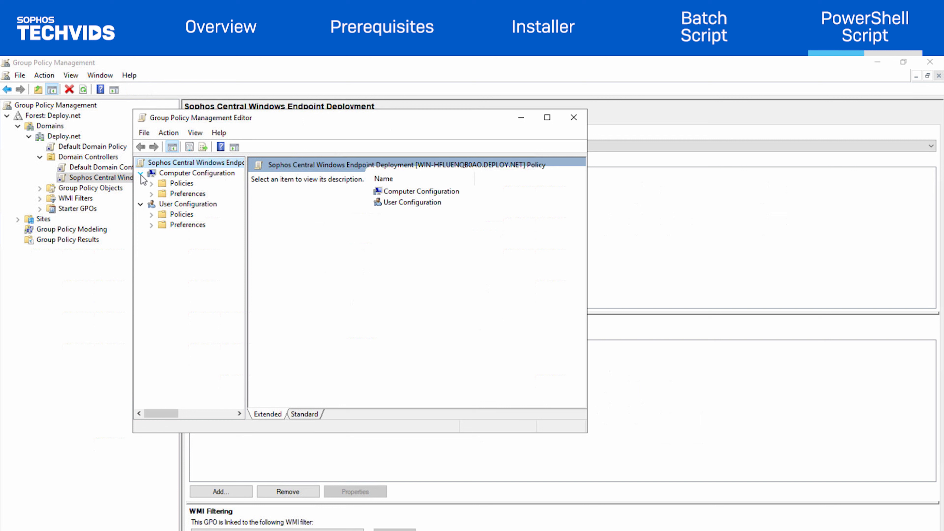
Open the computer Startup scripts properties on the PowerShell Scripts tab
left_click(151, 184)
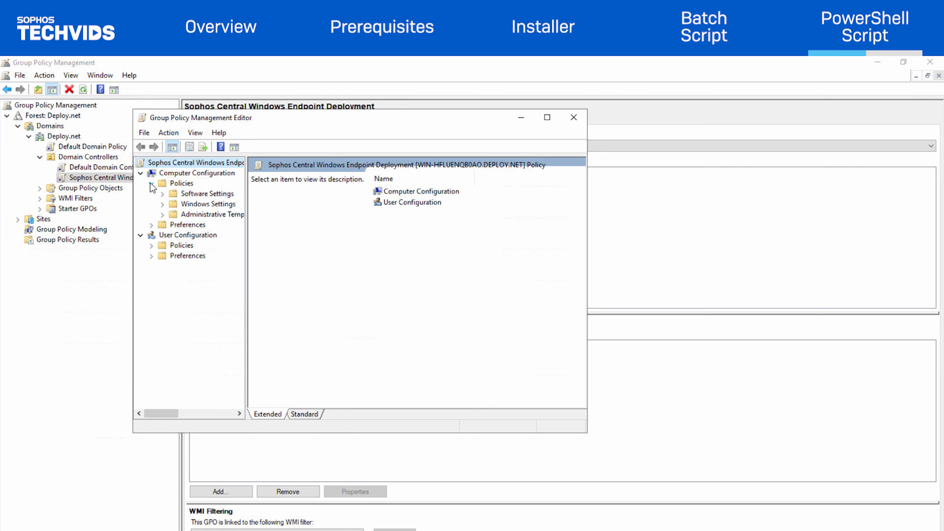
left_click(163, 204)
left_click(206, 227)
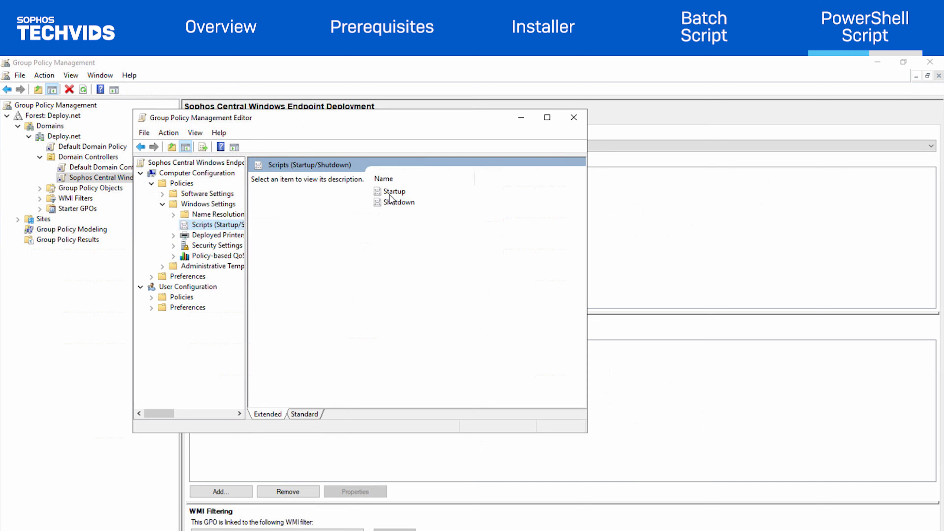
double_click(396, 192)
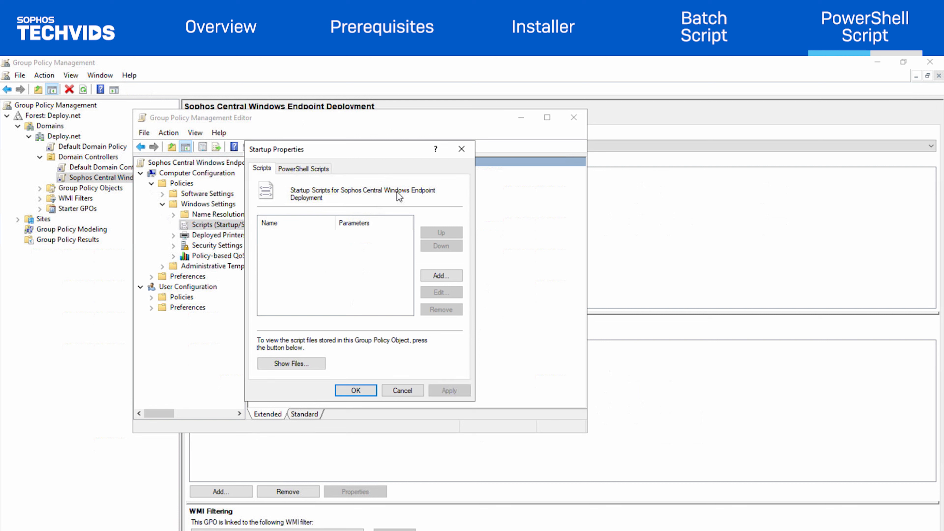
left_click(317, 173)
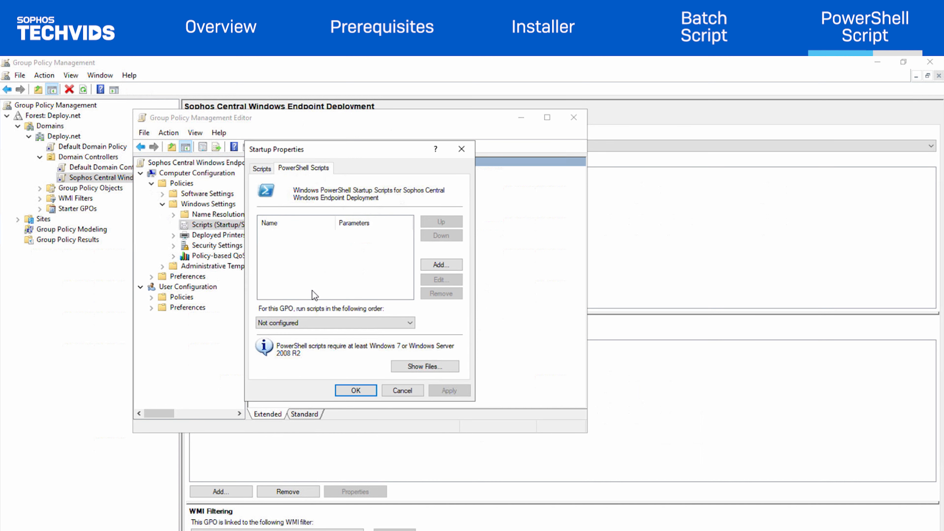
Copy the SophosCentralEndpointInstall script from the Desktop into the policy's Startup scripts folder
left_click(432, 365)
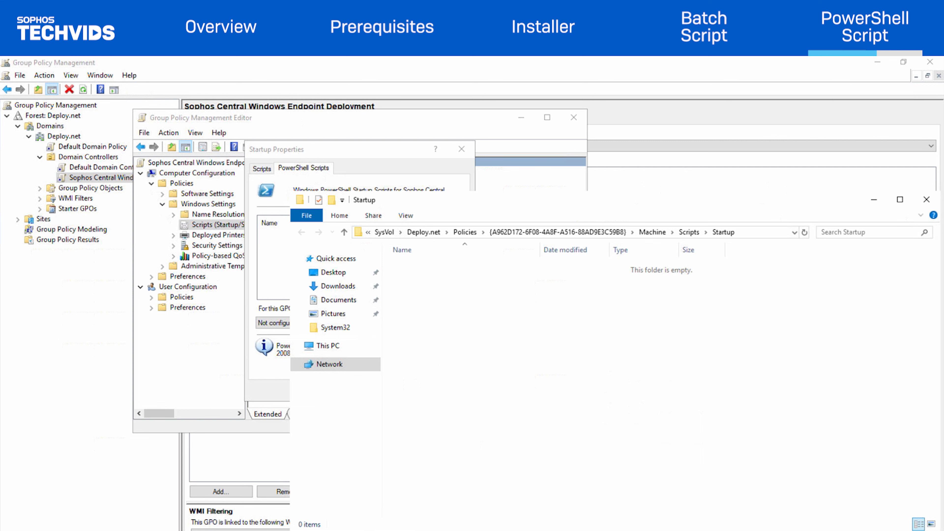
left_click(221, 307)
left_click(653, 209)
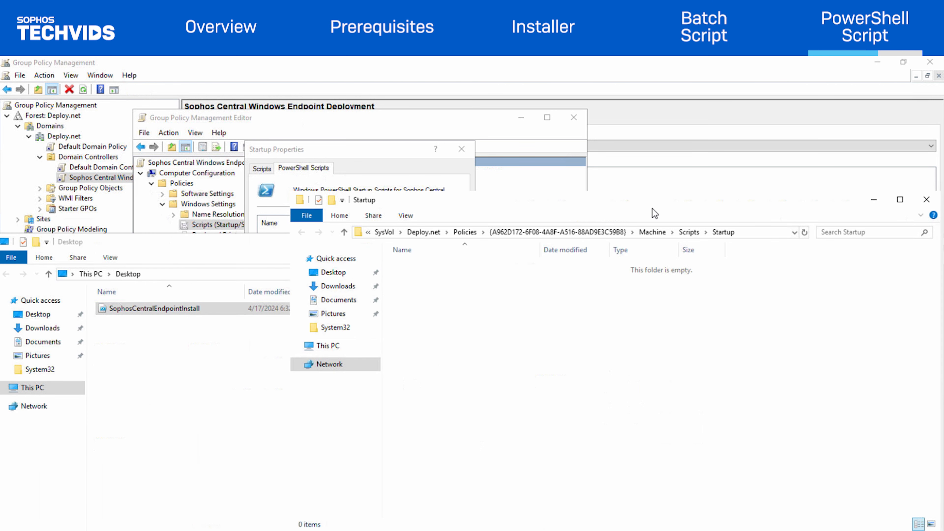
key("ctrl+v")
left_click(279, 259)
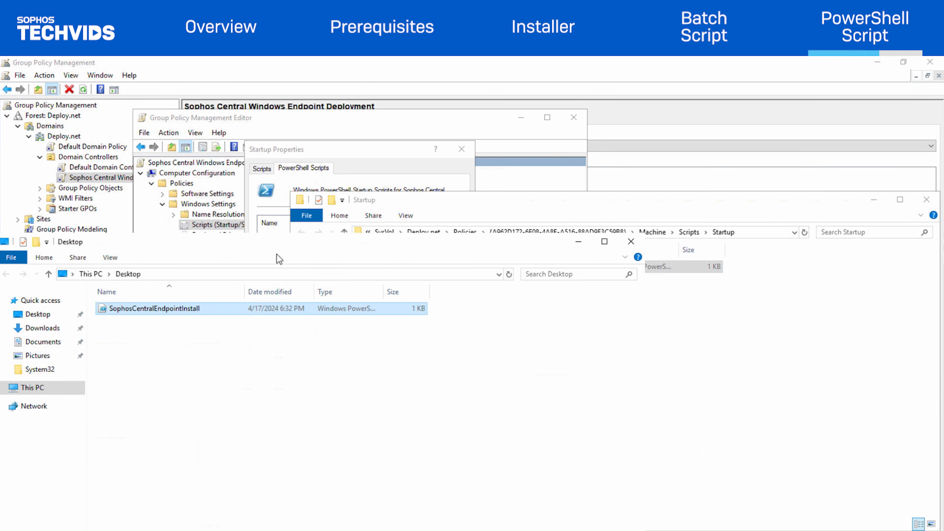
left_click(578, 242)
left_click(874, 200)
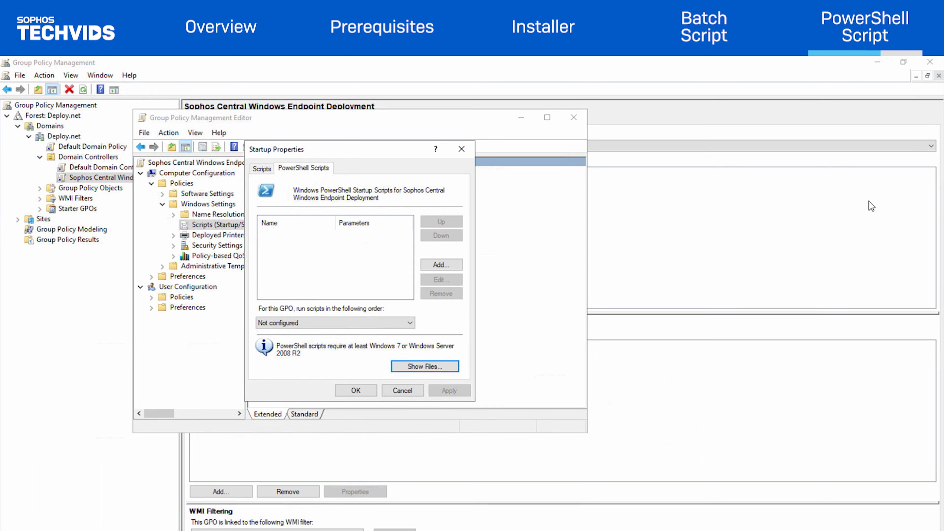
Add SophosCentralEndpointInstall.ps1 as the PowerShell startup script and apply the settings
left_click(433, 264)
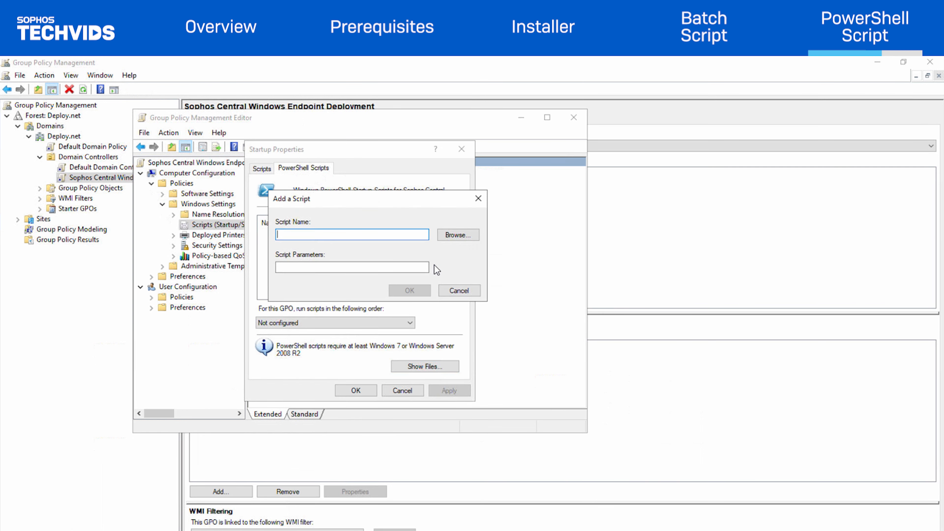
left_click(460, 235)
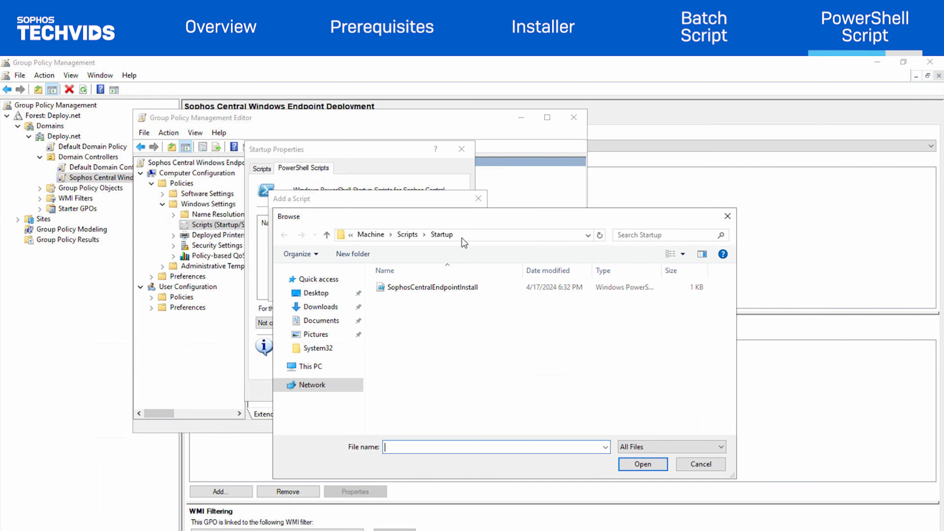
left_click(464, 288)
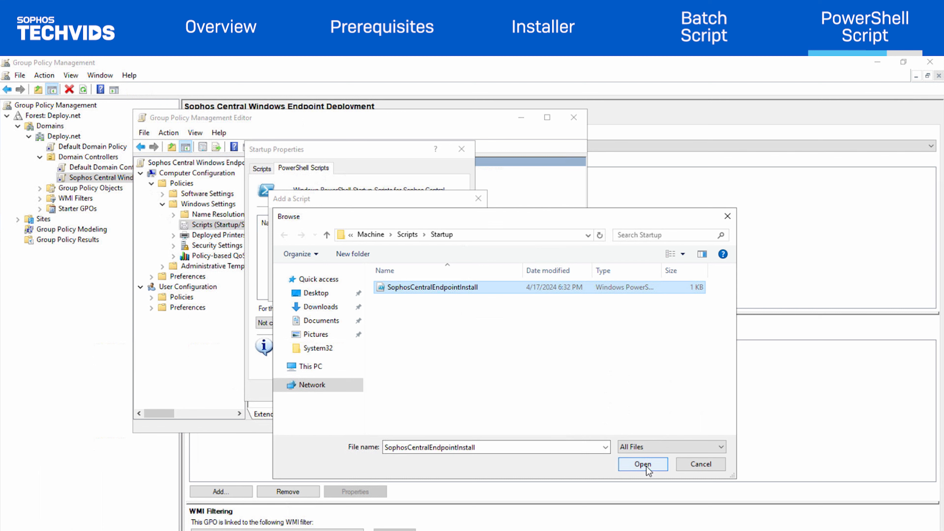
left_click(629, 465)
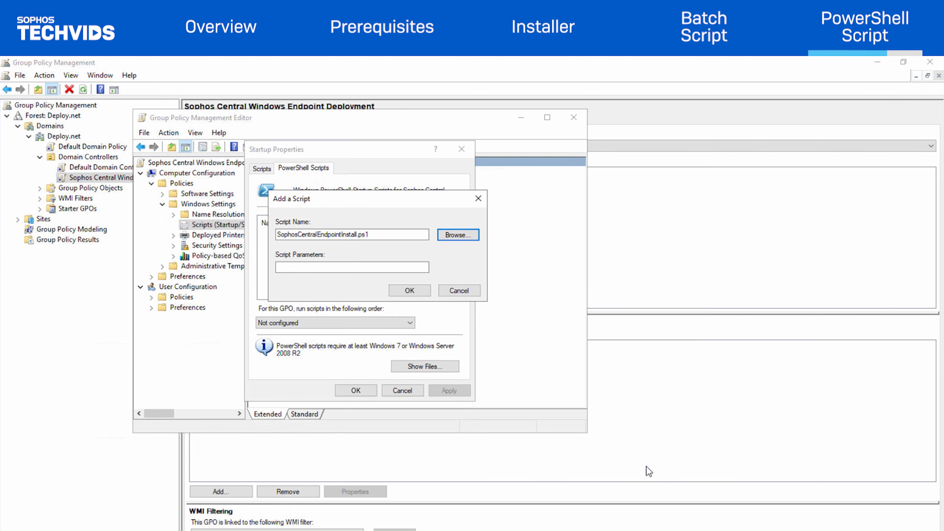
left_click(413, 293)
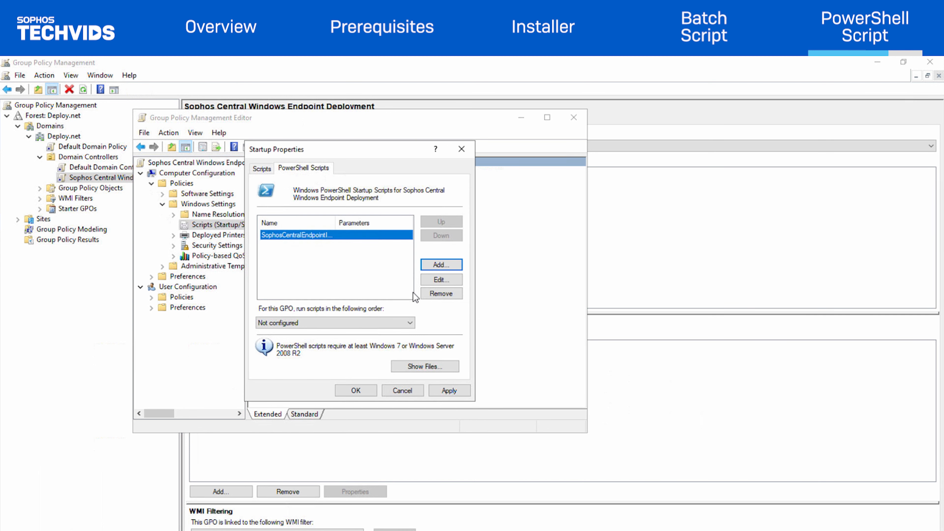
left_click(449, 392)
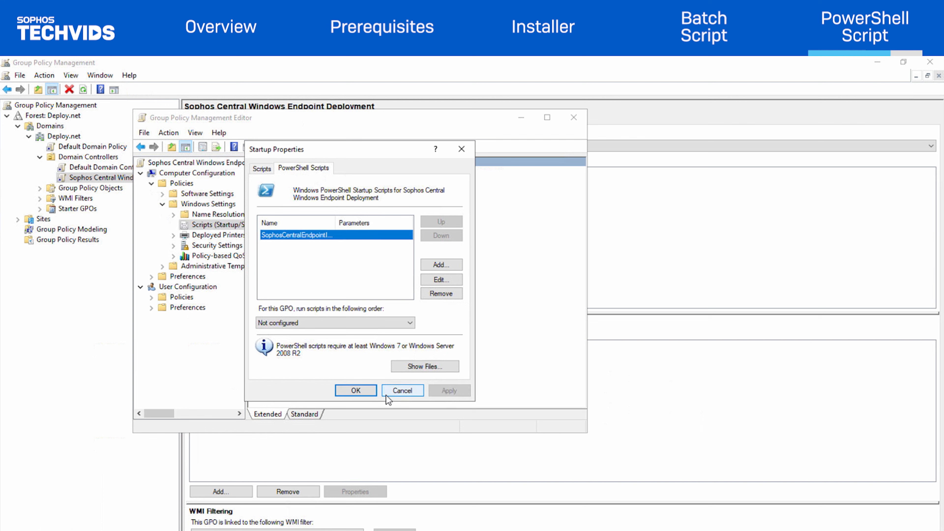
left_click(367, 393)
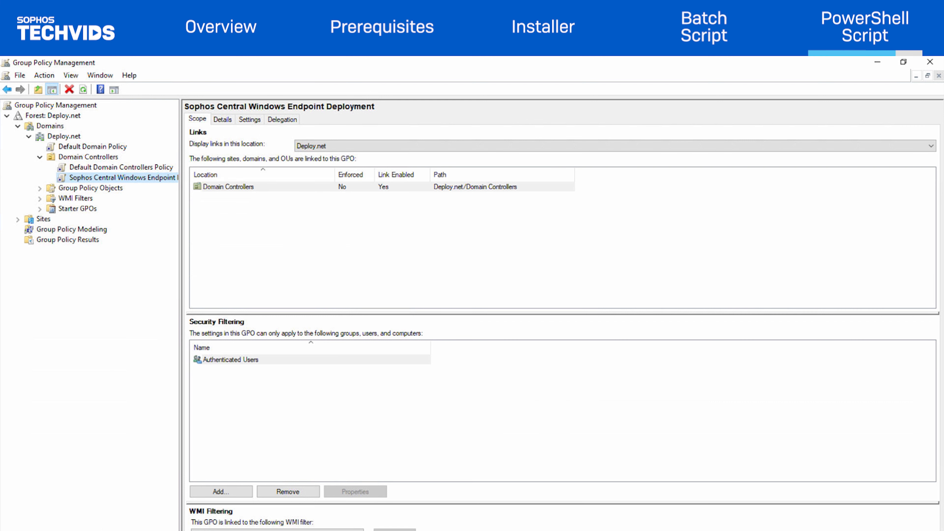
Review the GPO's scope: Domain Controllers link and Authenticated Users security filtering
left_click(194, 121)
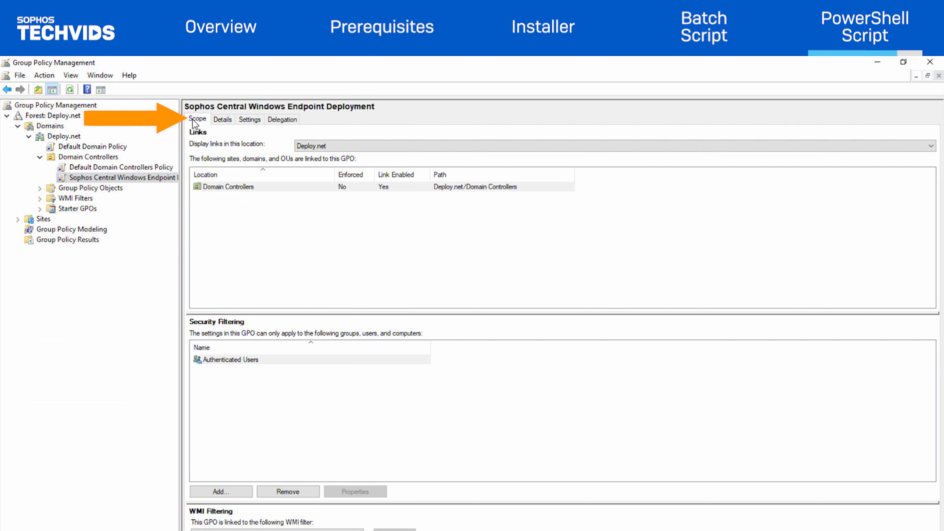
left_click(258, 186)
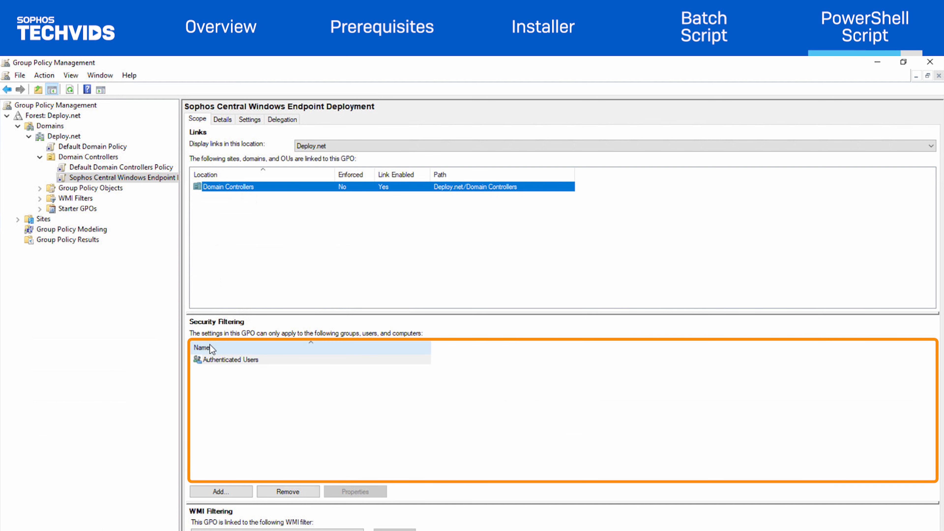
left_click(225, 360)
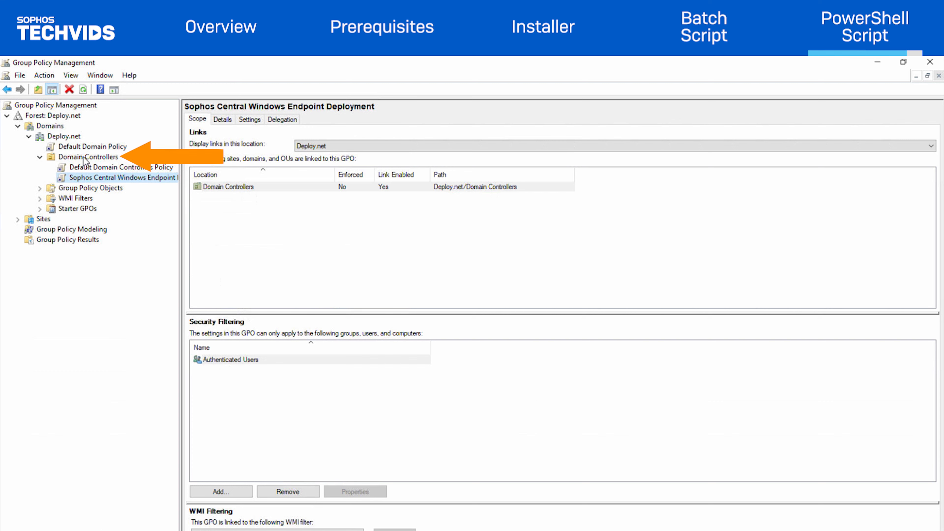
Force a Group Policy update on the Domain Controllers container
left_click(93, 158)
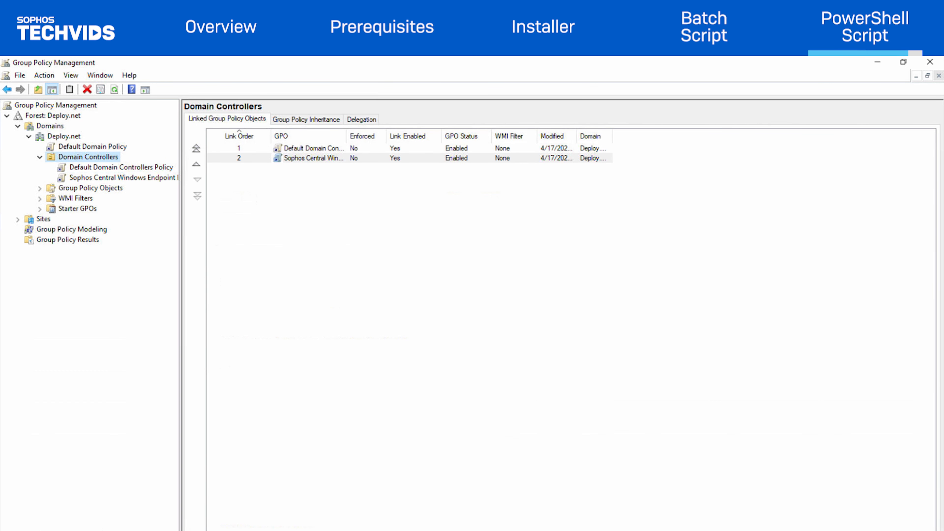
right_click(94, 157)
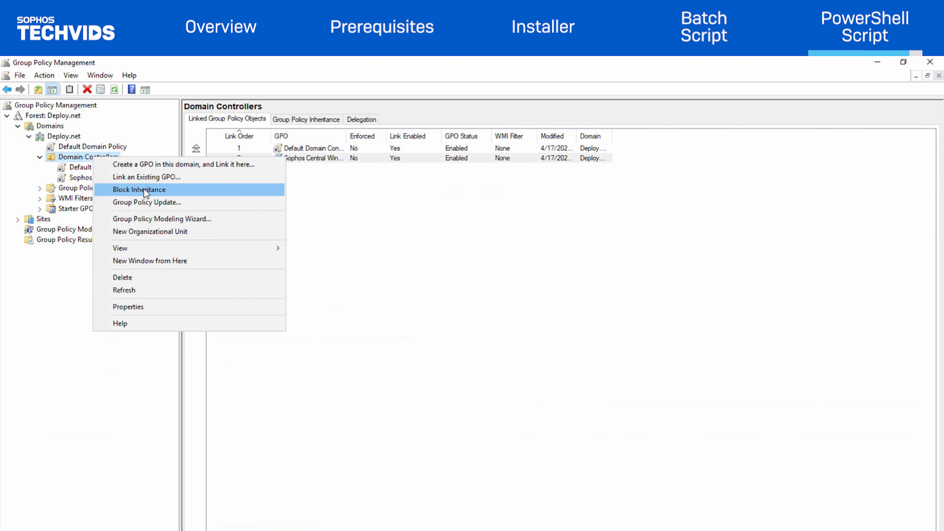
left_click(149, 202)
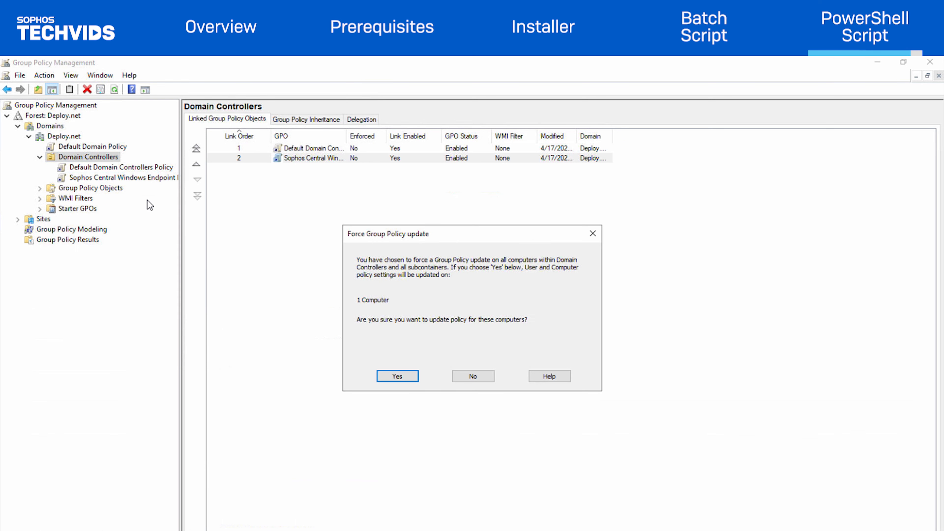
left_click(395, 376)
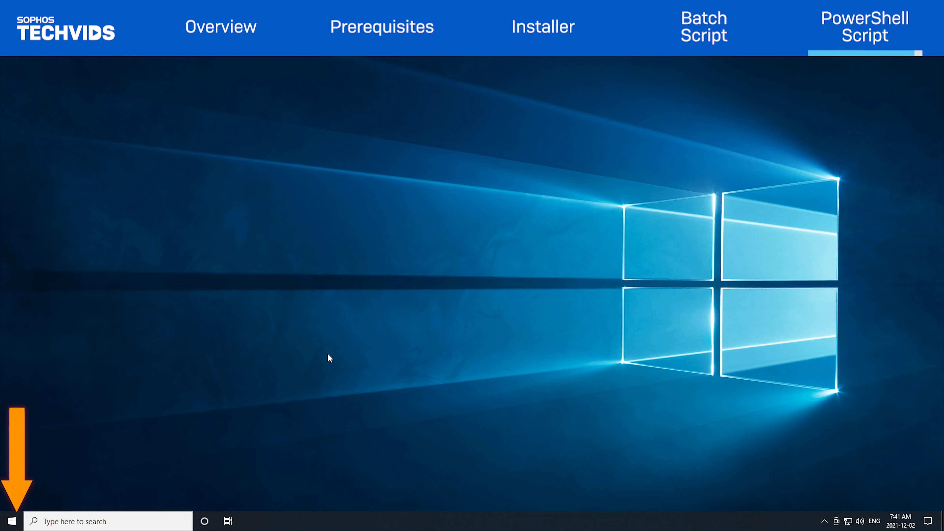
Run gpupdate /force in a Command Prompt opened as administrator
left_click(12, 521)
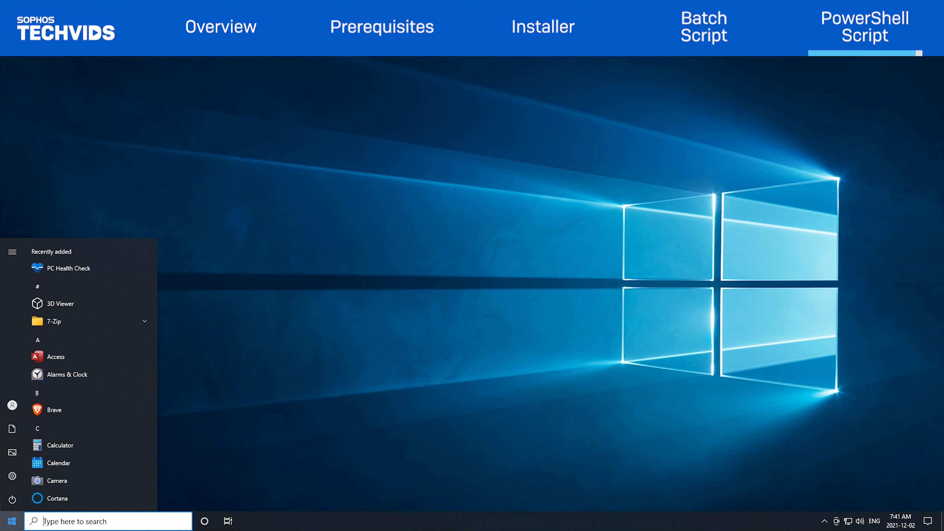
type("cmd")
key("ctrl+shift+Return")
key("alt+y")
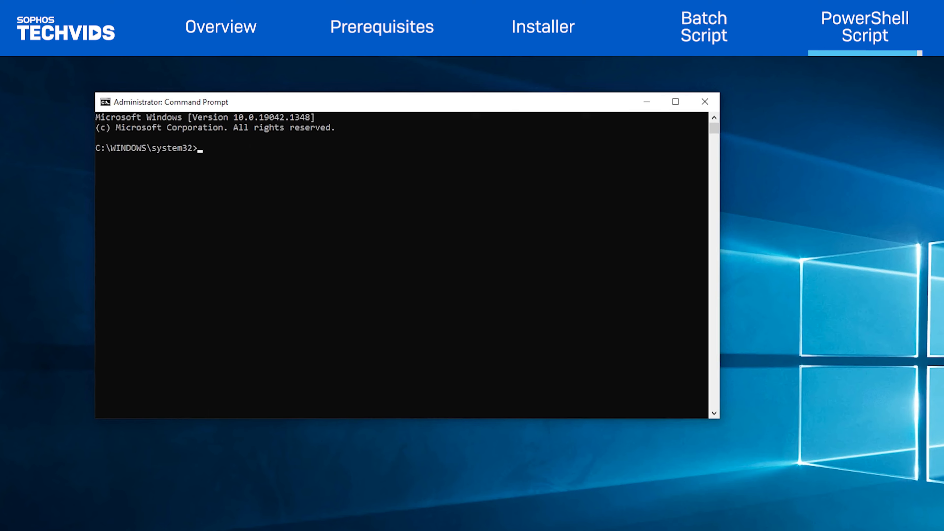
type("gpupd")
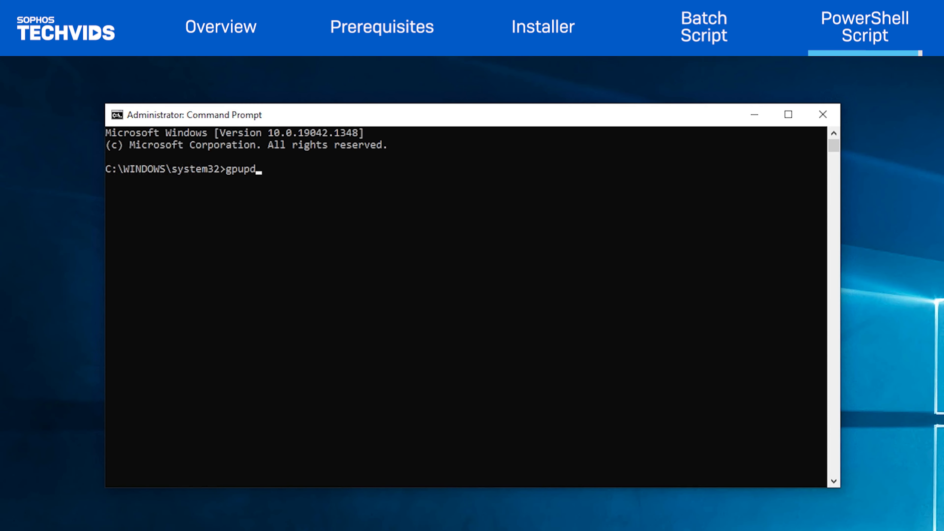
type("ate /force")
key("Return")
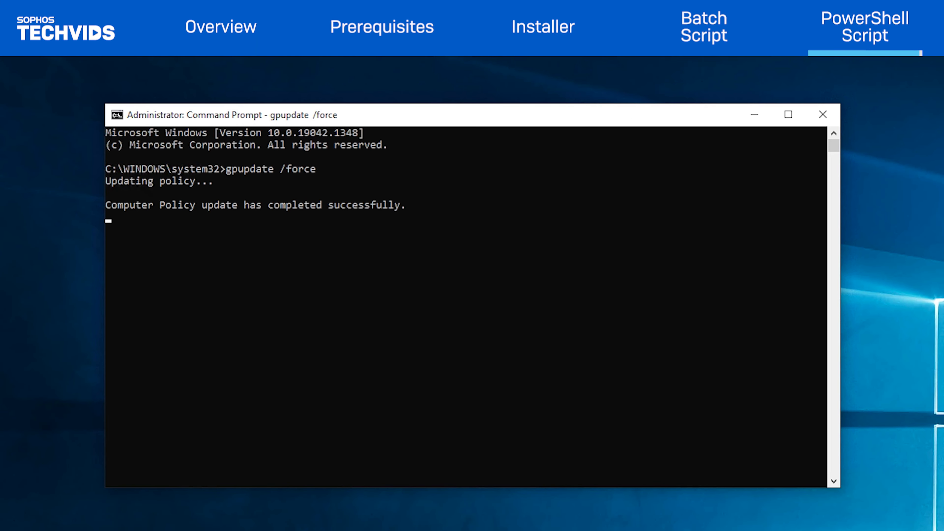